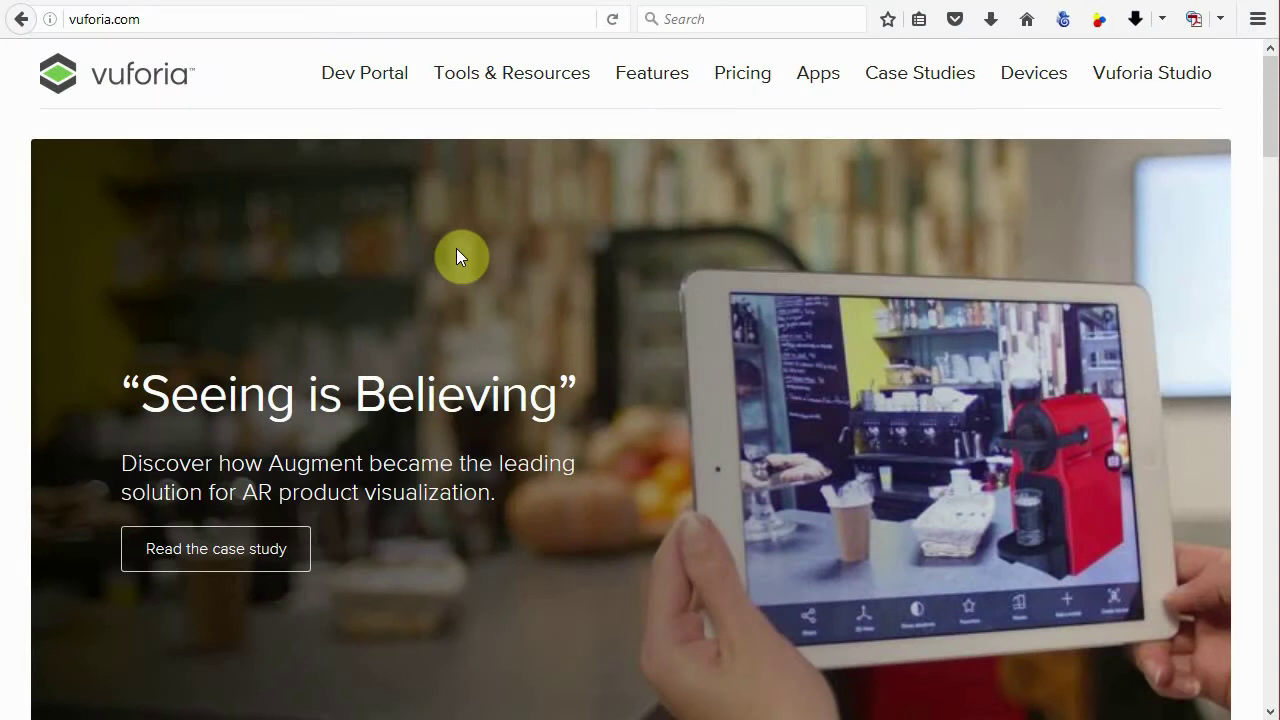
# - Go to the Vuforia Developer Portal's Vuforia 6 SDK downloads, listing vuforia-unity-6-0-117.unitypackage
pyautogui.click(366, 80)
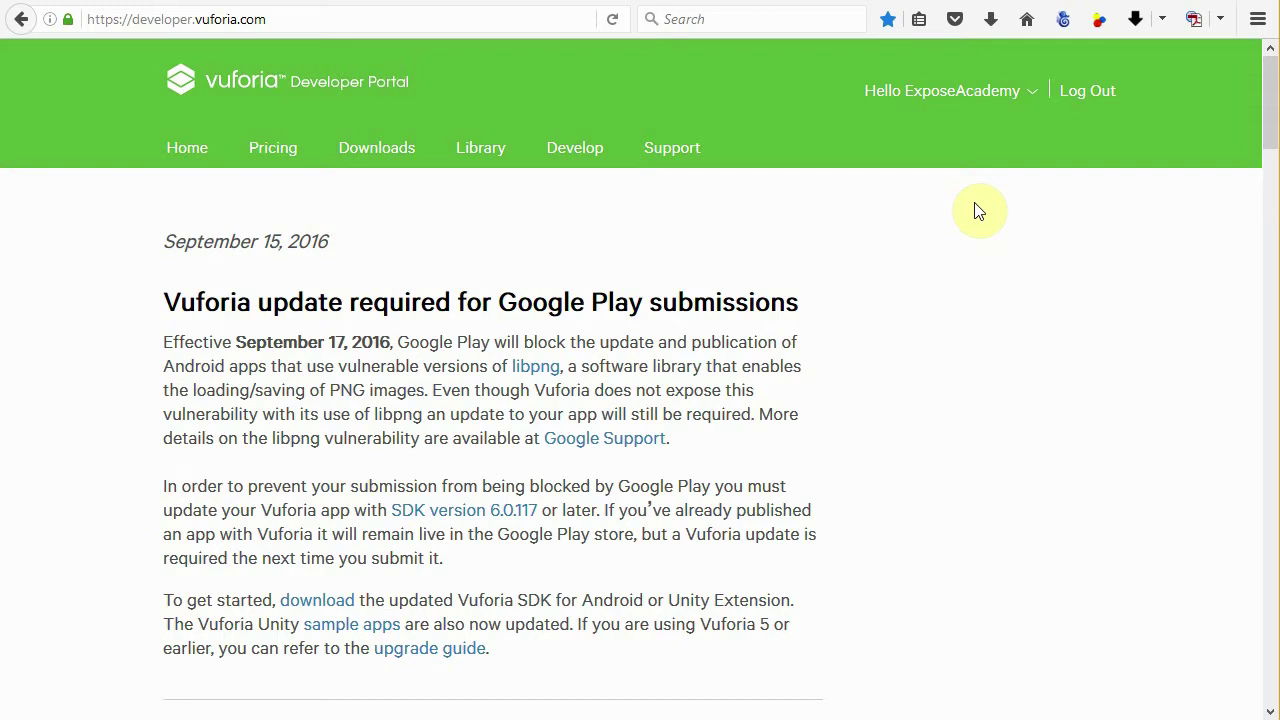
pyautogui.click(376, 160)
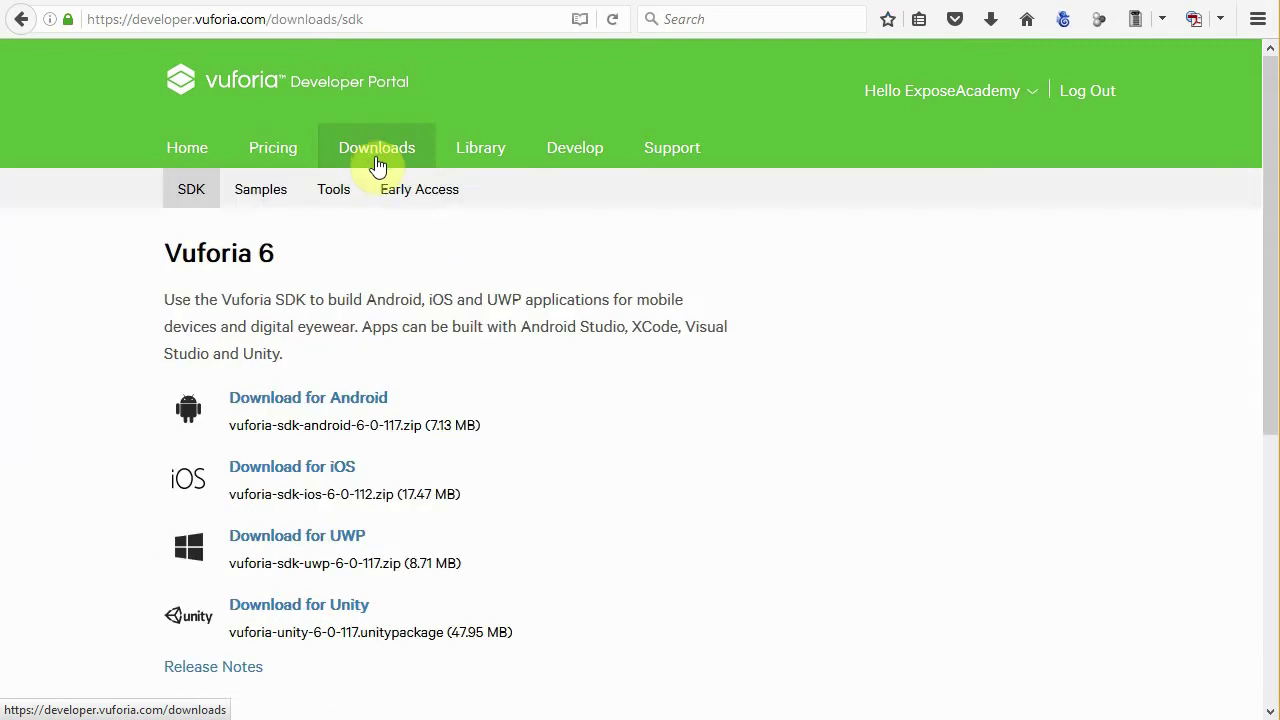
pyautogui.scroll(-2, 470, 408)
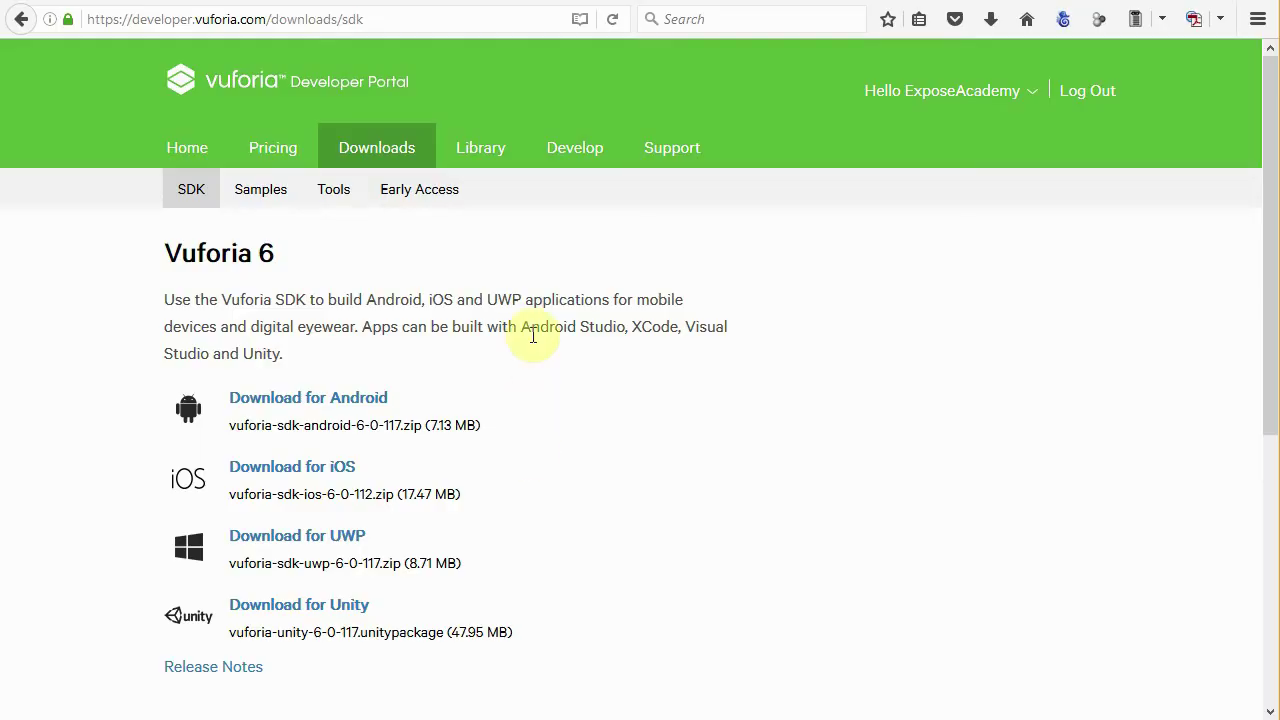
# - In the License Manager, start a new Development license key with app name Carny AR
pyautogui.click(581, 156)
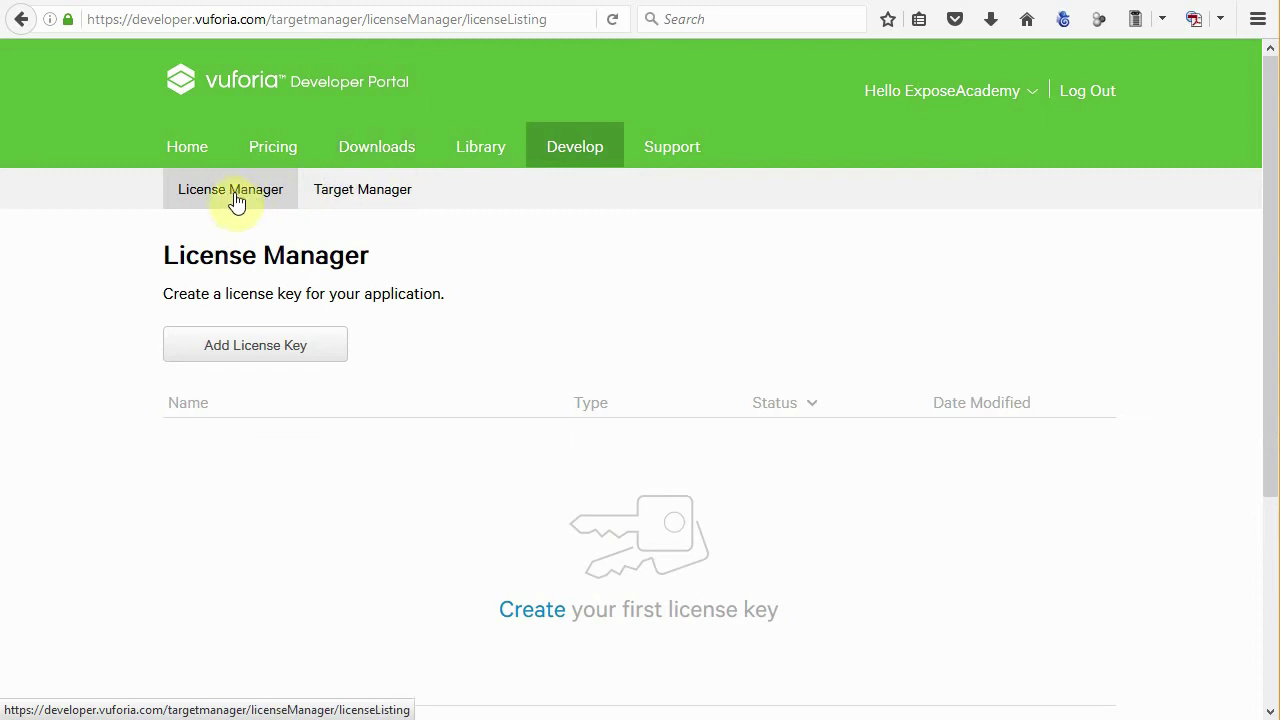
pyautogui.click(270, 360)
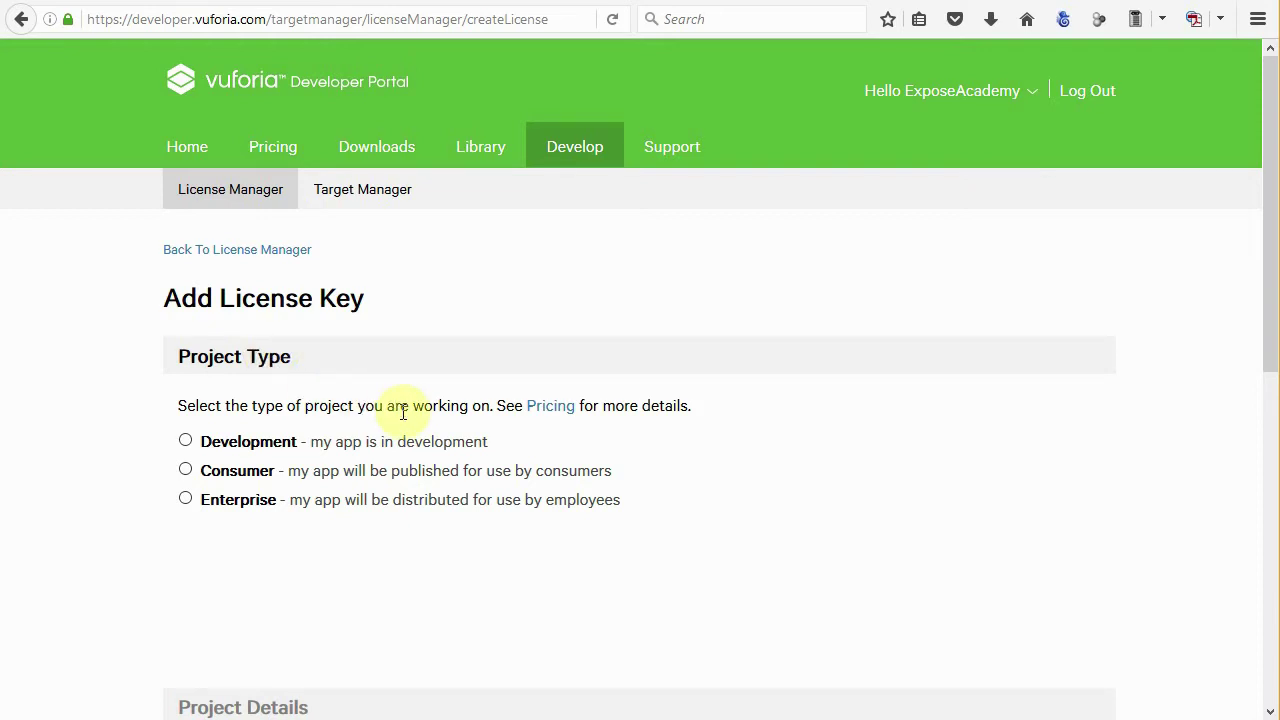
pyautogui.scroll(-2, 403, 411)
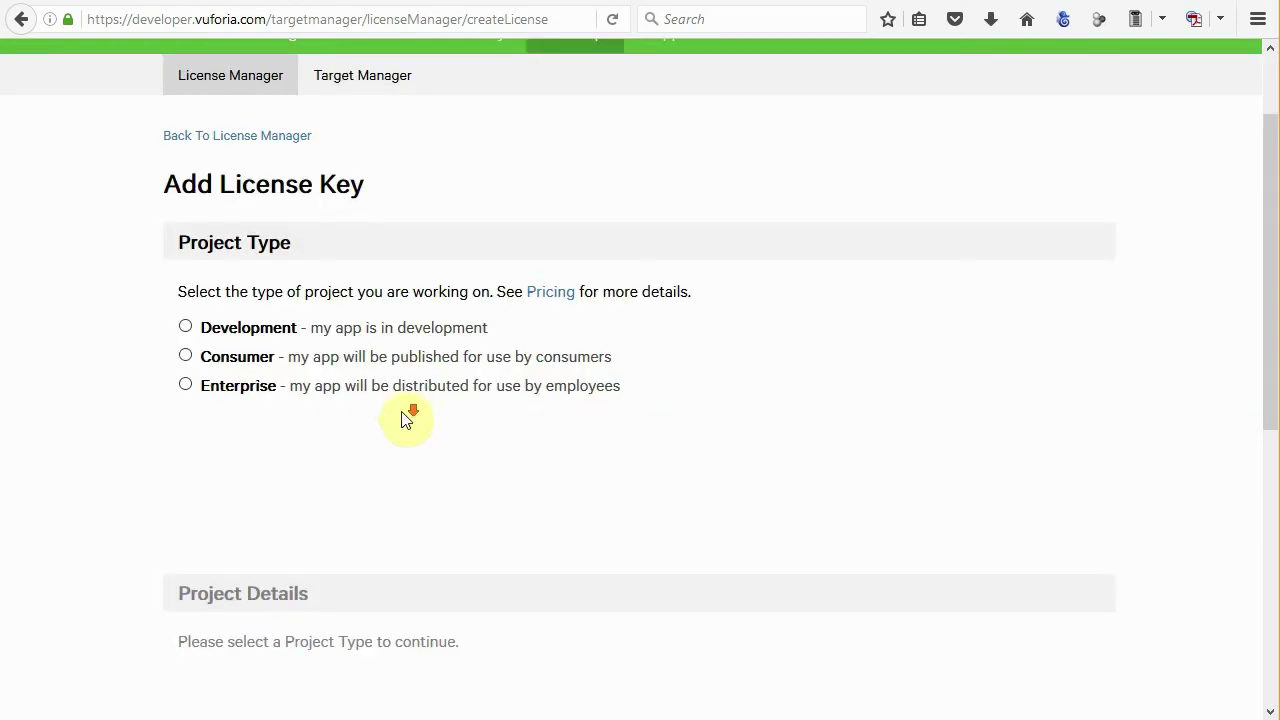
pyautogui.click(187, 331)
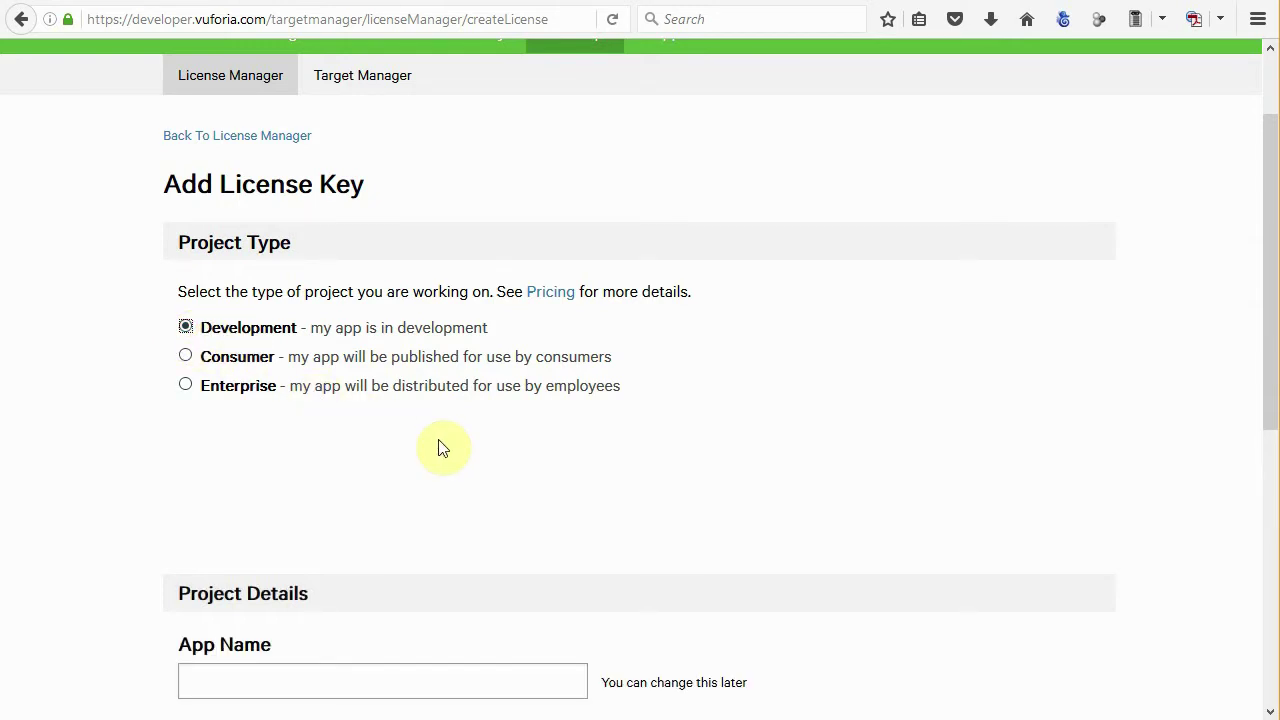
pyautogui.scroll(-4, 443, 449)
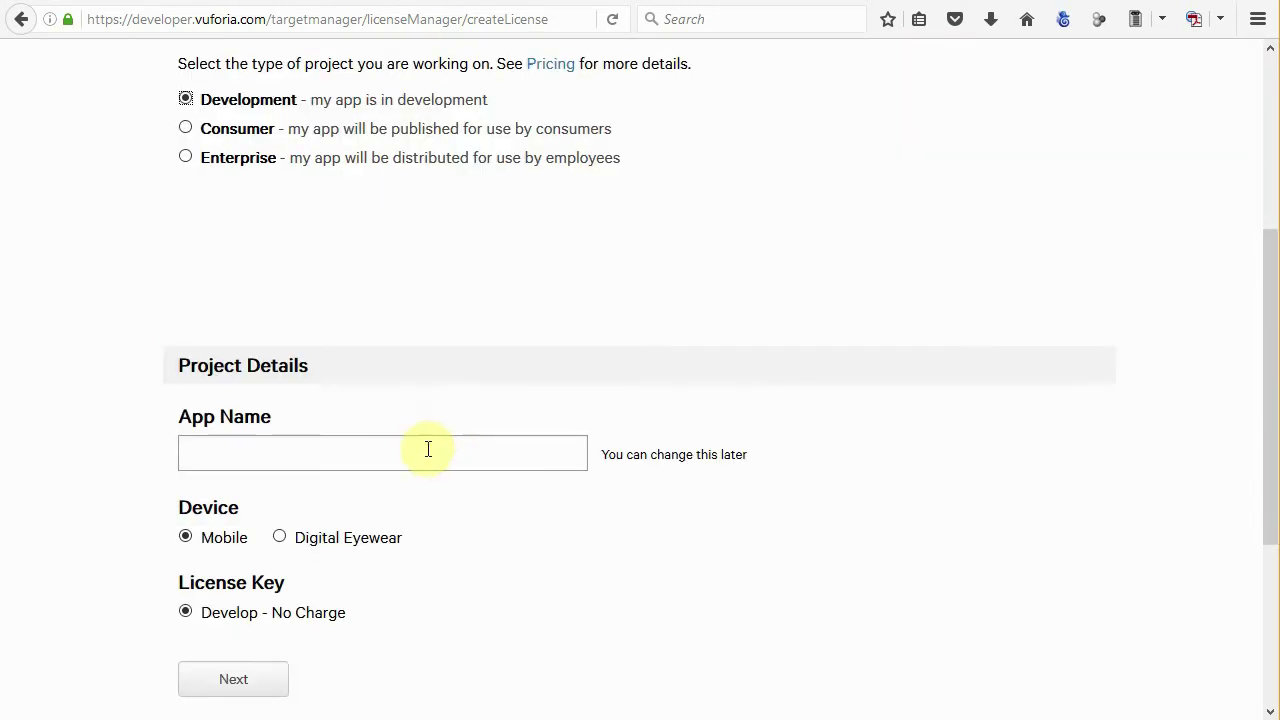
pyautogui.click(419, 452)
pyautogui.write('Carny AR')
# - Accept the Vuforia Developer Agreement and confirm creation of the Carny AR license key
pyautogui.scroll(-2, 429, 634)
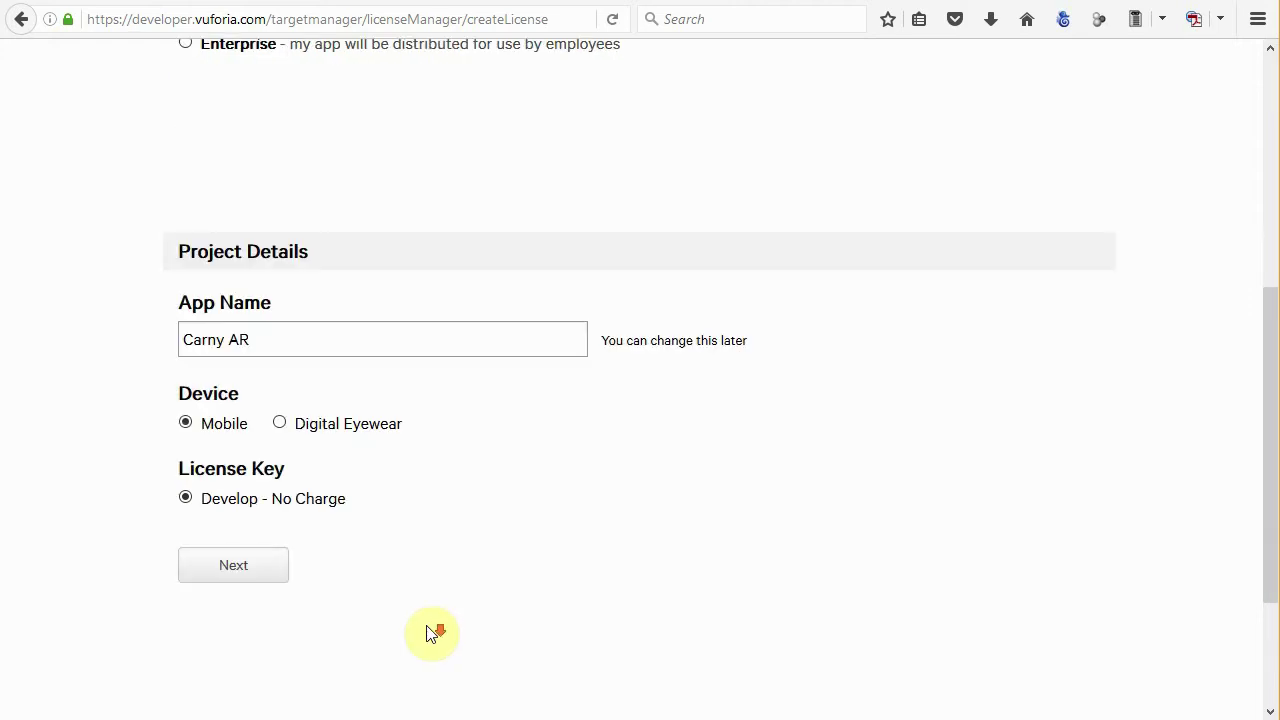
pyautogui.click(247, 577)
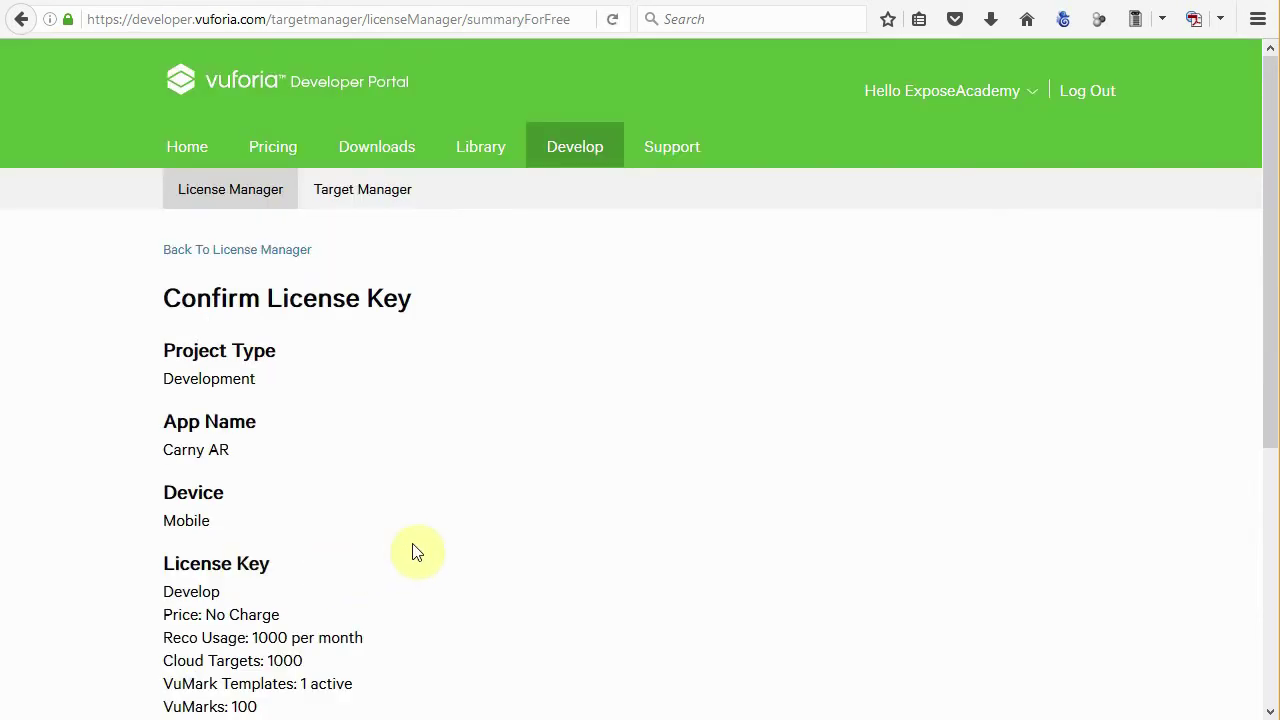
pyautogui.scroll(-4, 463, 520)
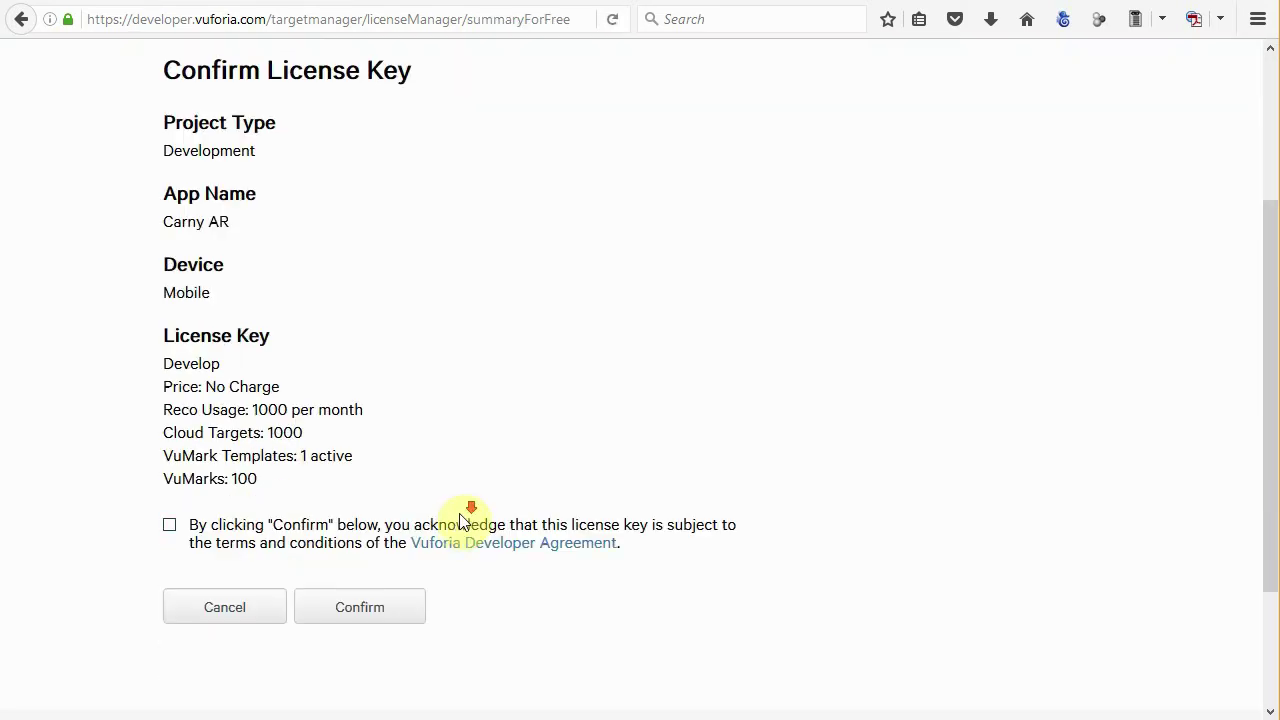
pyautogui.click(170, 526)
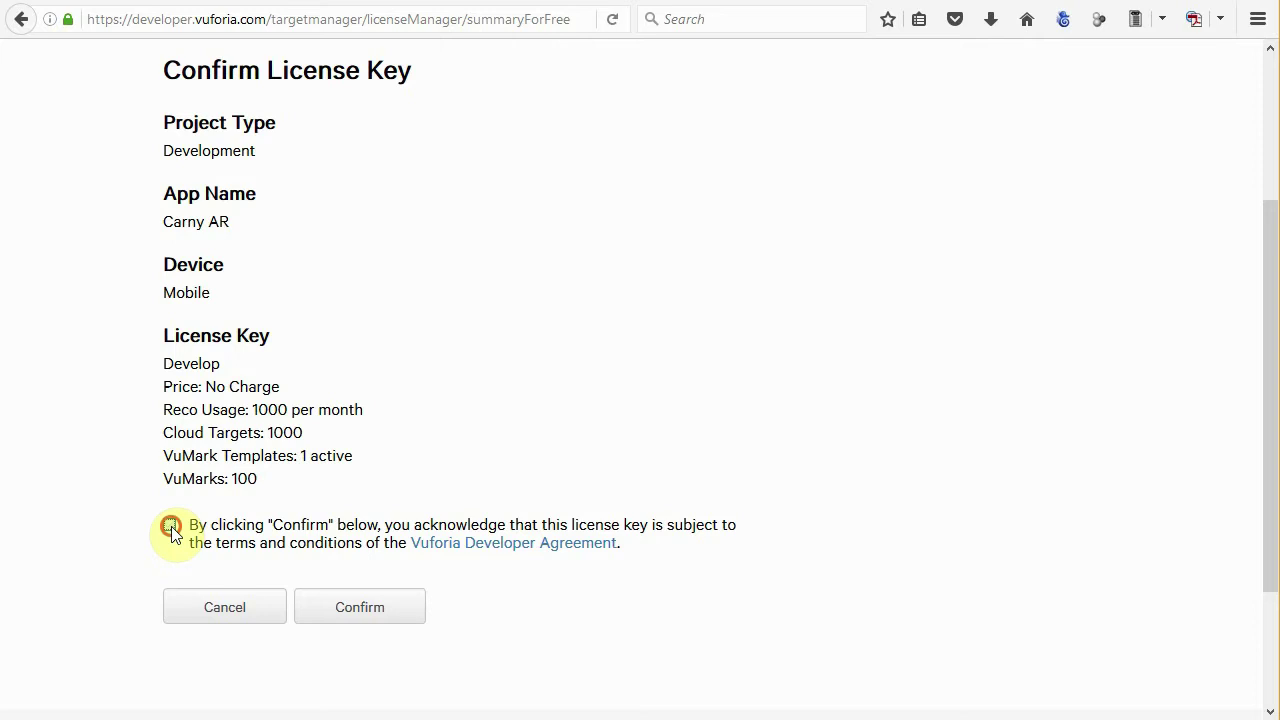
pyautogui.click(366, 606)
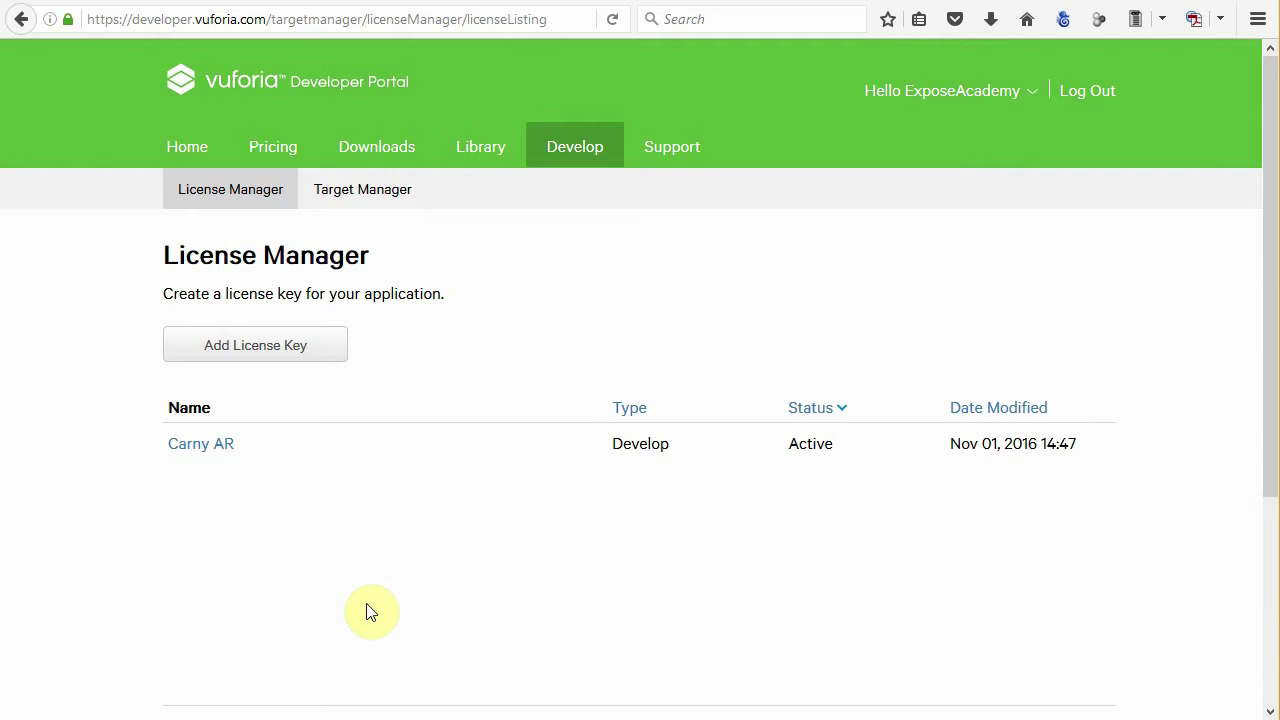
# - Open the Carny AR license and copy its key into Notepad
pyautogui.click(198, 450)
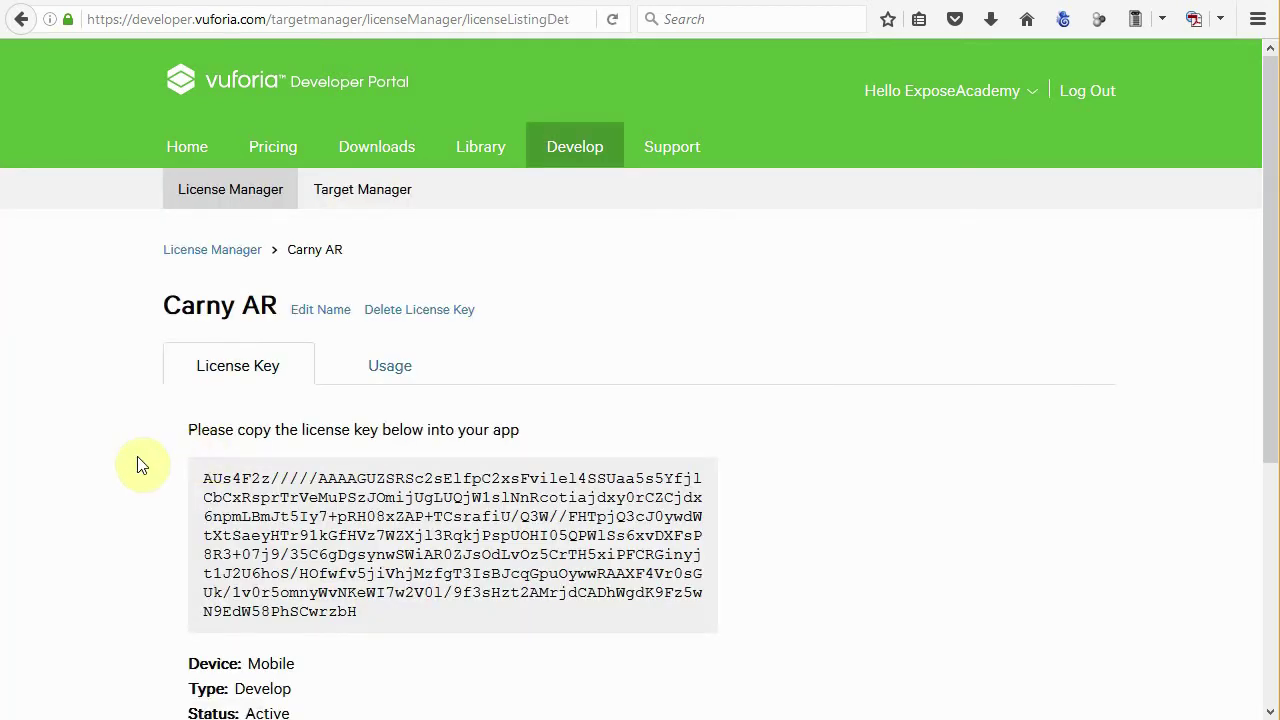
pyautogui.scroll(-2, 140, 465)
pyautogui.moveTo(203, 365); pyautogui.dragTo(388, 511)
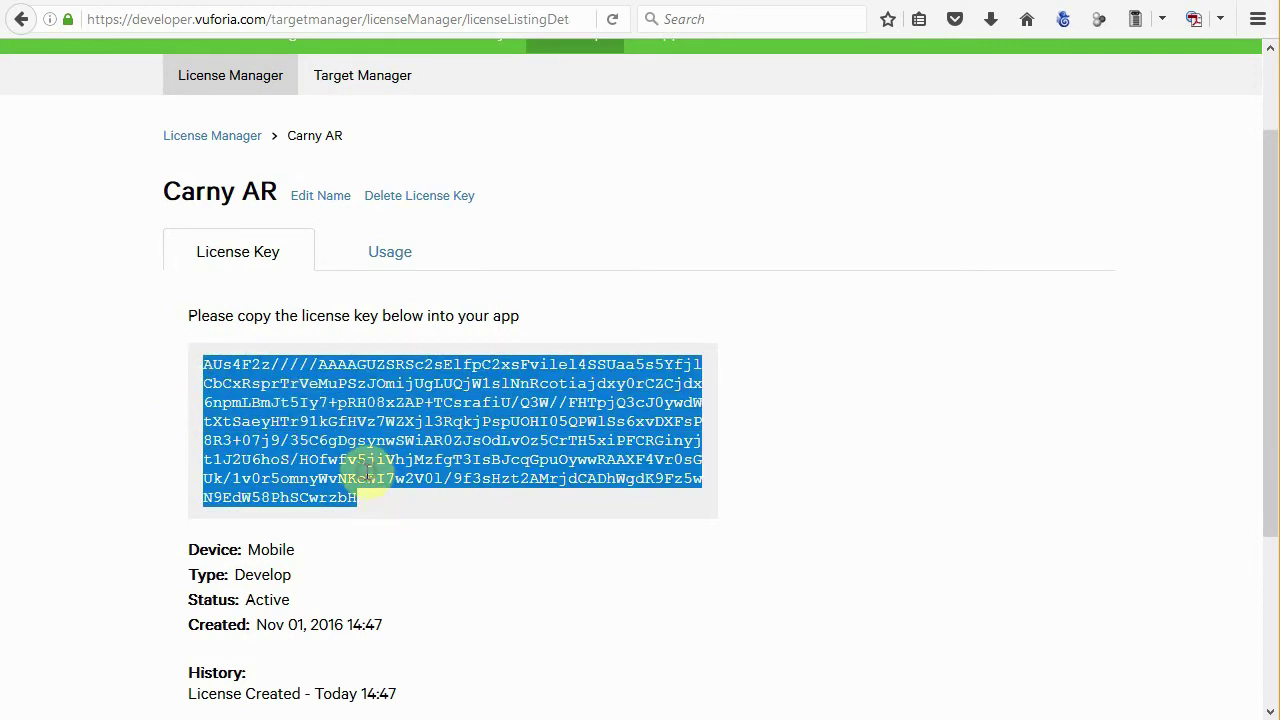
pyautogui.rightClick(368, 477)
pyautogui.click(405, 488)
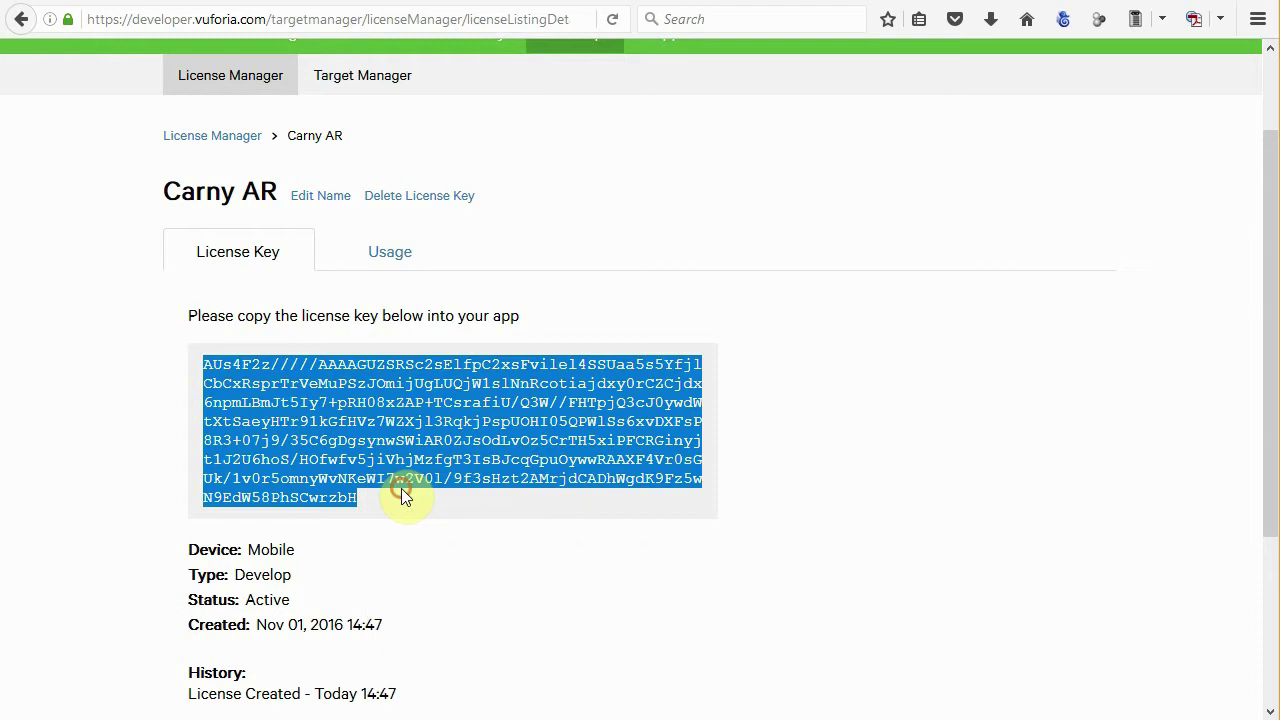
pyautogui.hotkey('alt', 'Tab')
pyautogui.moveTo(1279, 134); pyautogui.dragTo(660, 200)
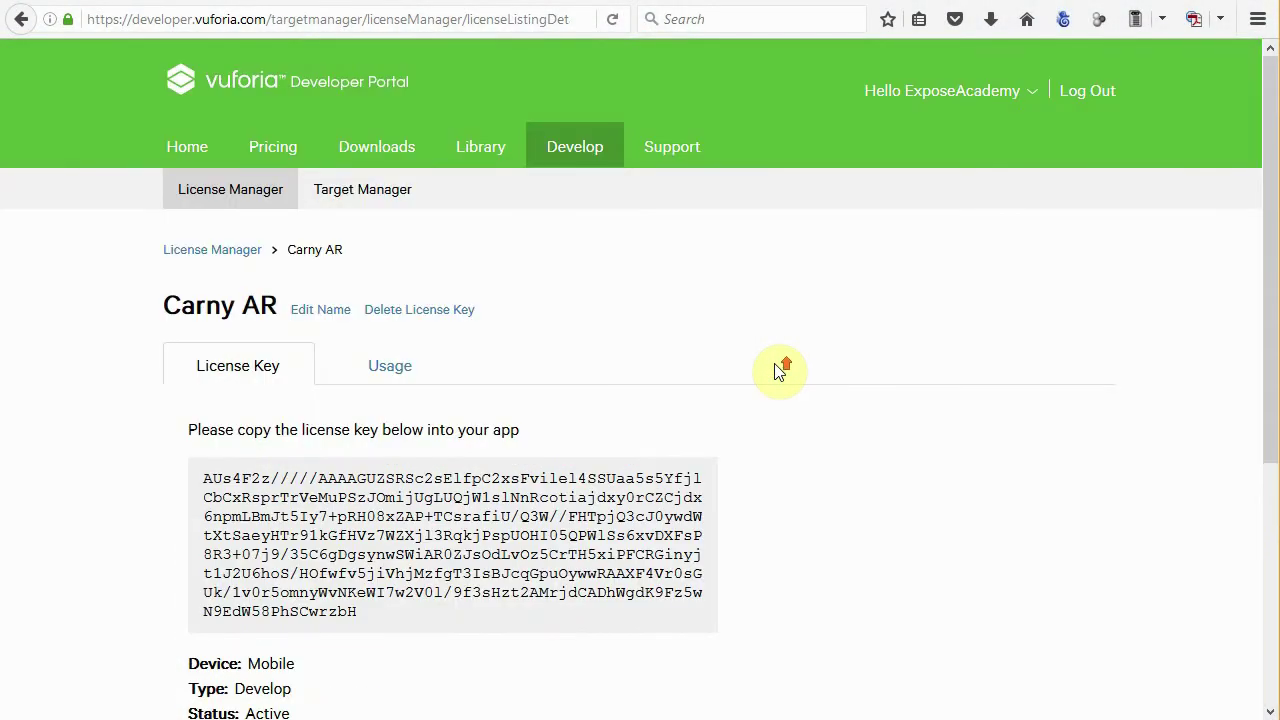
# - Add a Device database named Carny_DB in Target Manager and open its empty targets page
pyautogui.click(372, 192)
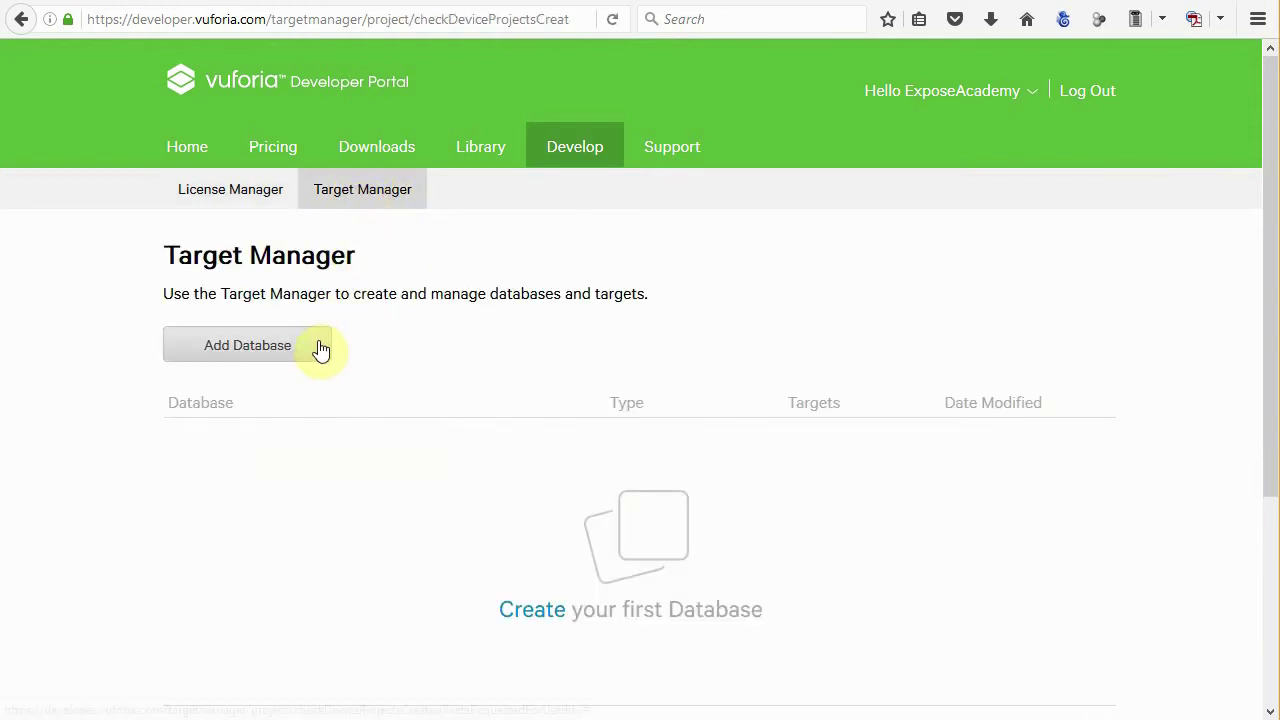
pyautogui.click(256, 356)
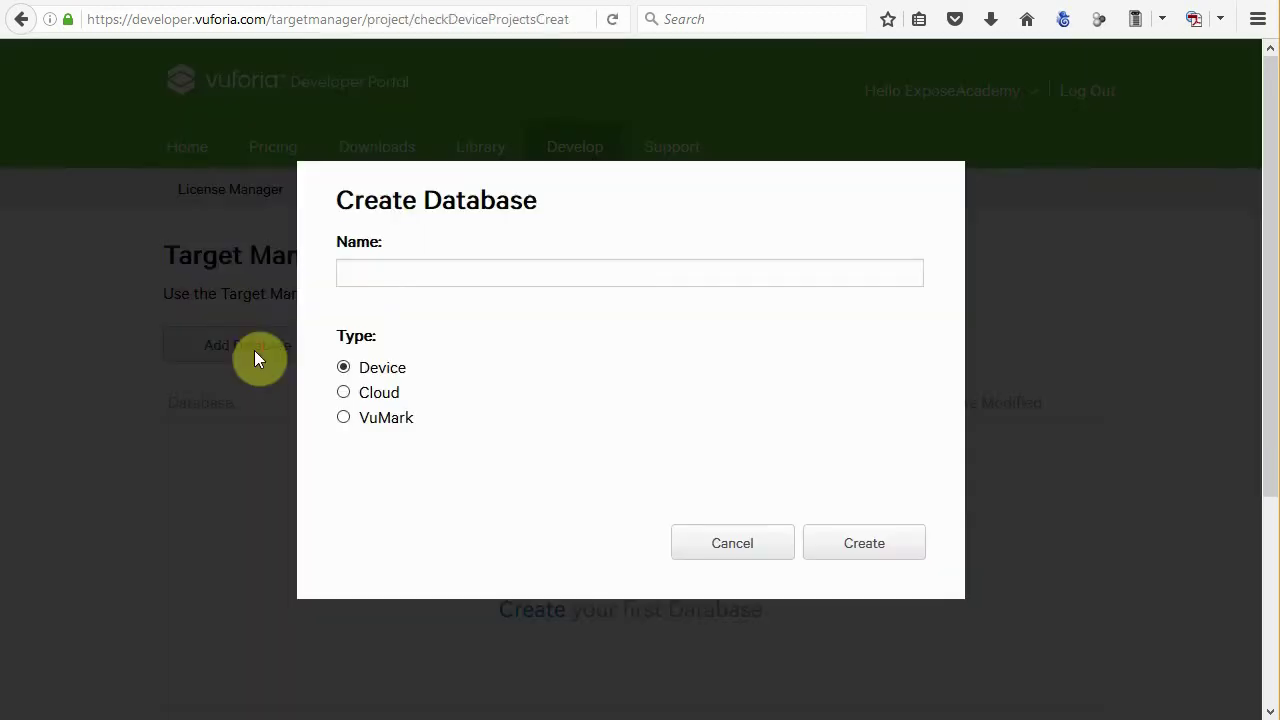
pyautogui.click(362, 274)
pyautogui.write('Candy_DB')
pyautogui.click(857, 555)
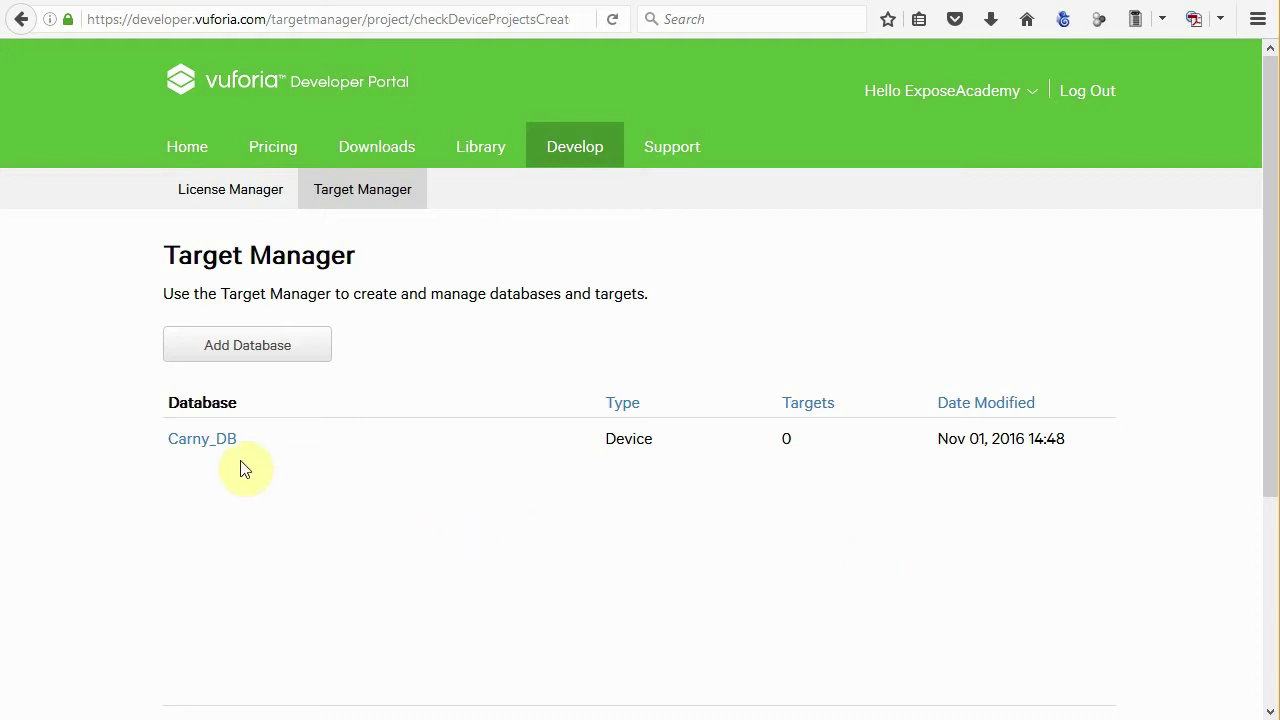
pyautogui.click(204, 444)
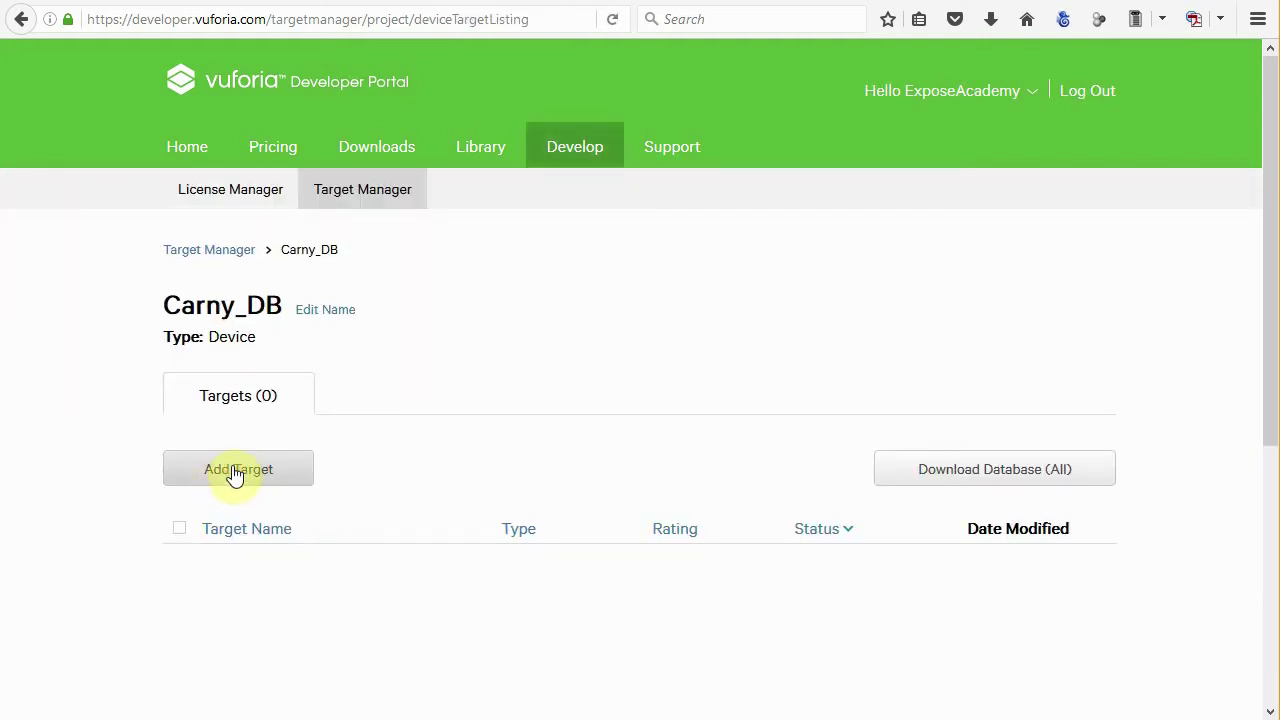
# - Add Image_target_carny.png to Carny_DB as a Single Image target with width 10
pyautogui.click(235, 472)
pyautogui.click(825, 482)
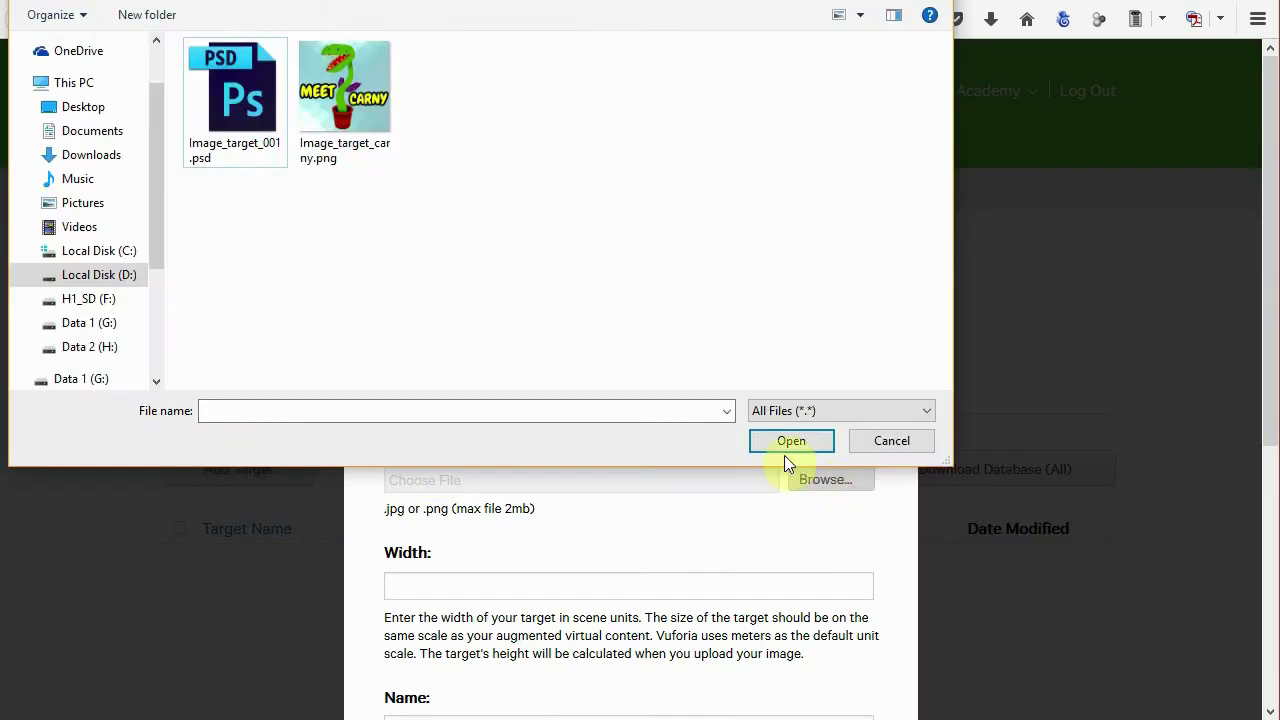
pyautogui.click(349, 113)
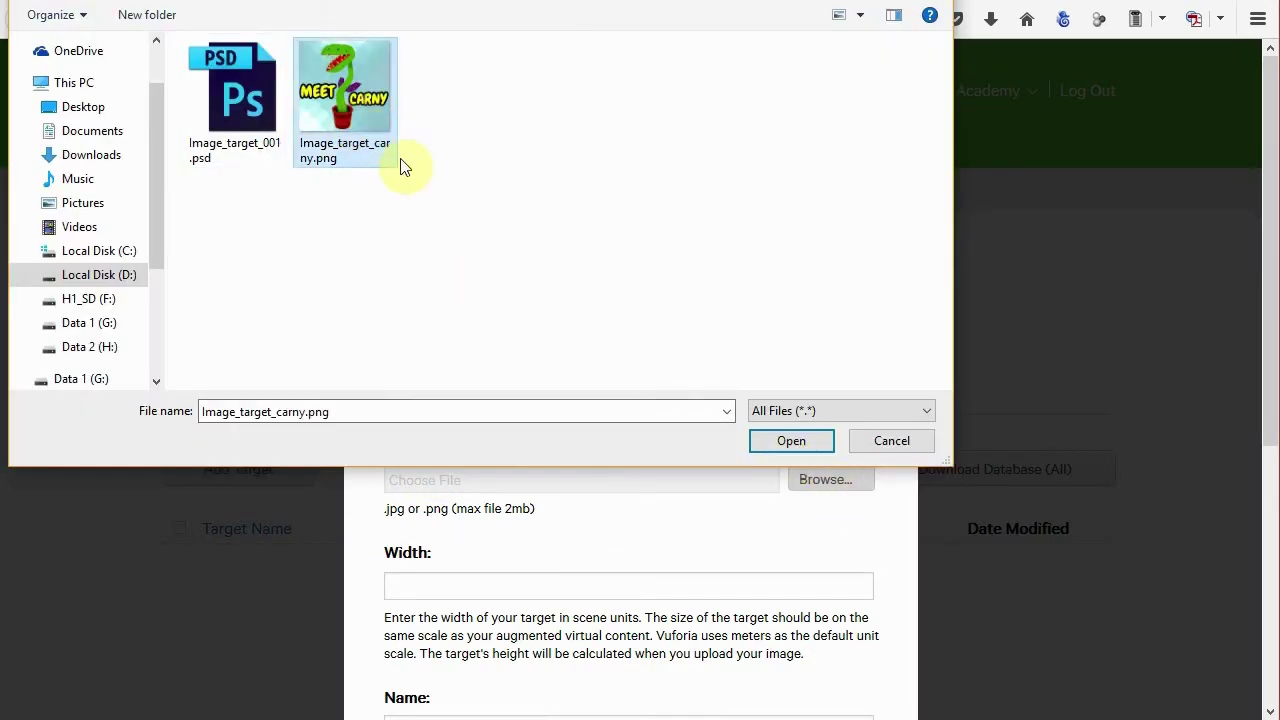
pyautogui.click(774, 438)
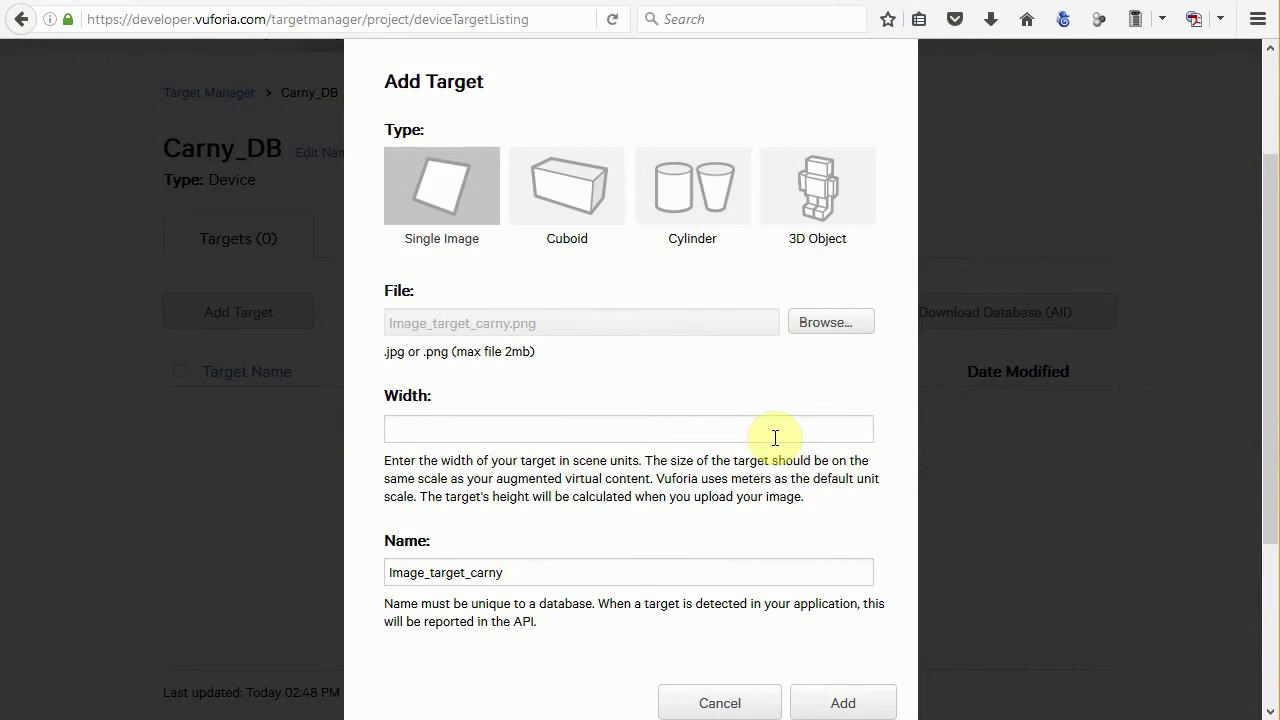
pyautogui.click(611, 428)
pyautogui.write('10')
pyautogui.scroll(-2, 557, 580)
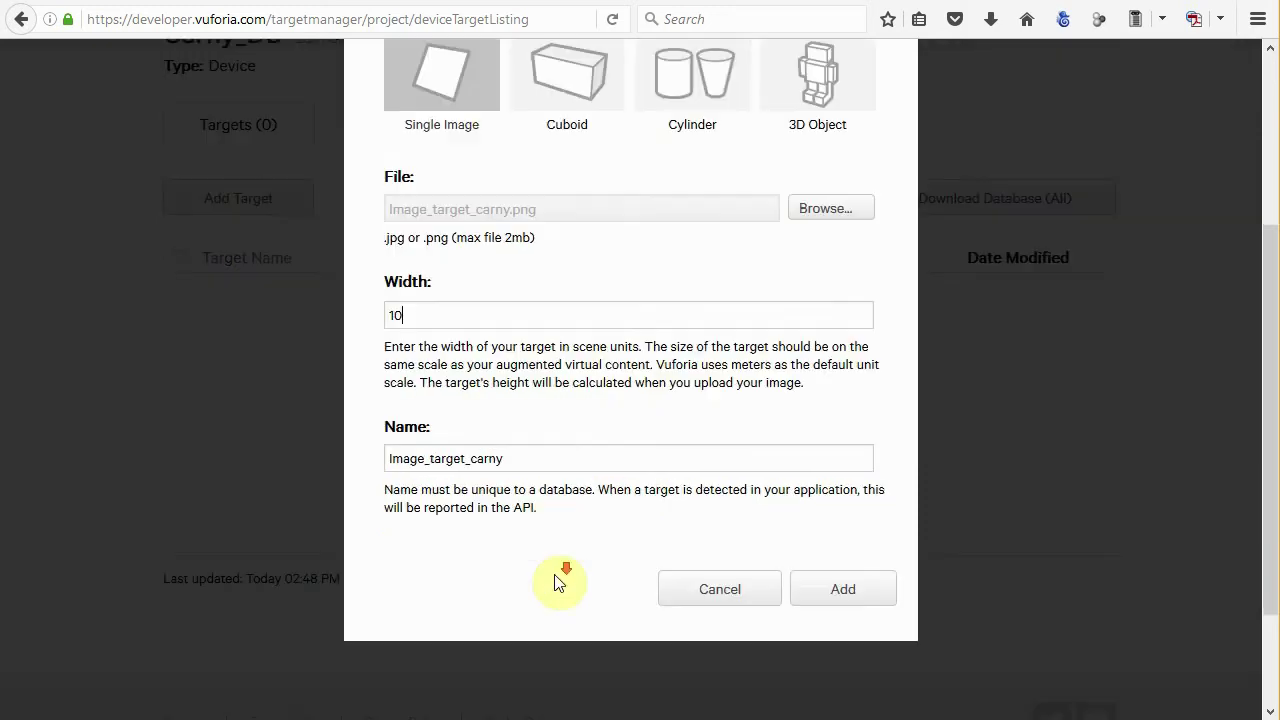
pyautogui.click(845, 592)
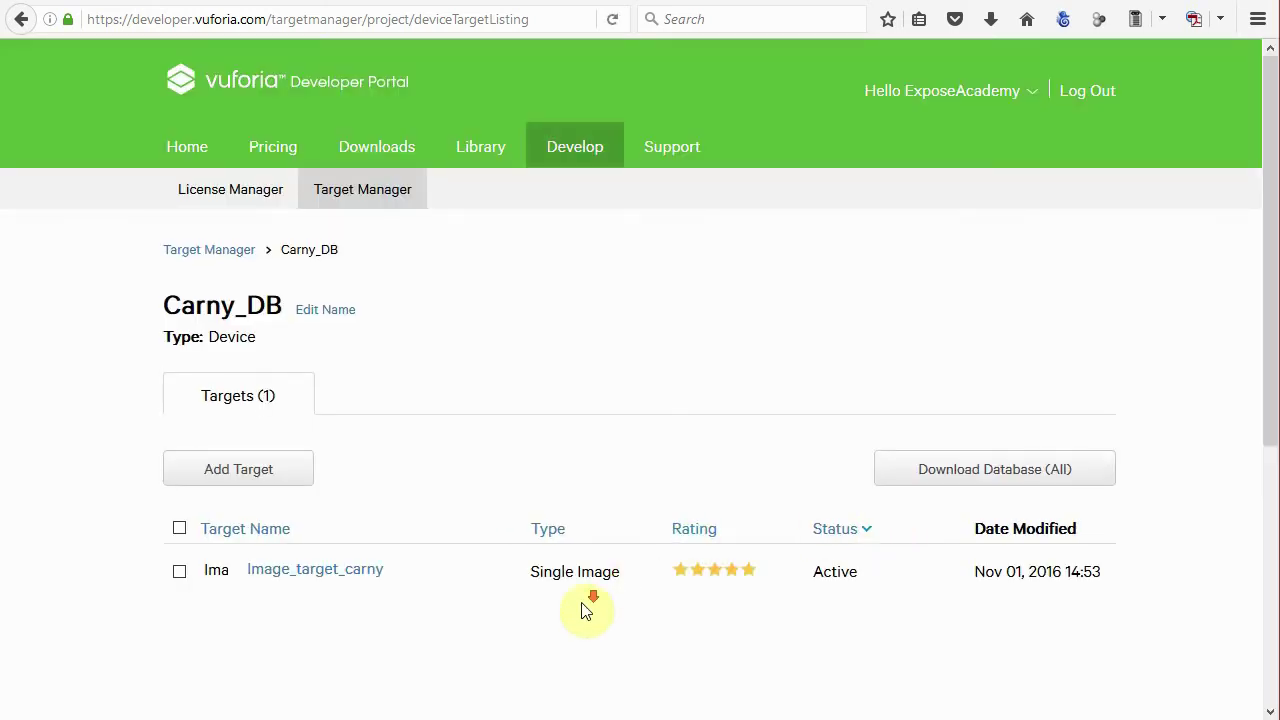
pyautogui.scroll(-2, 586, 610)
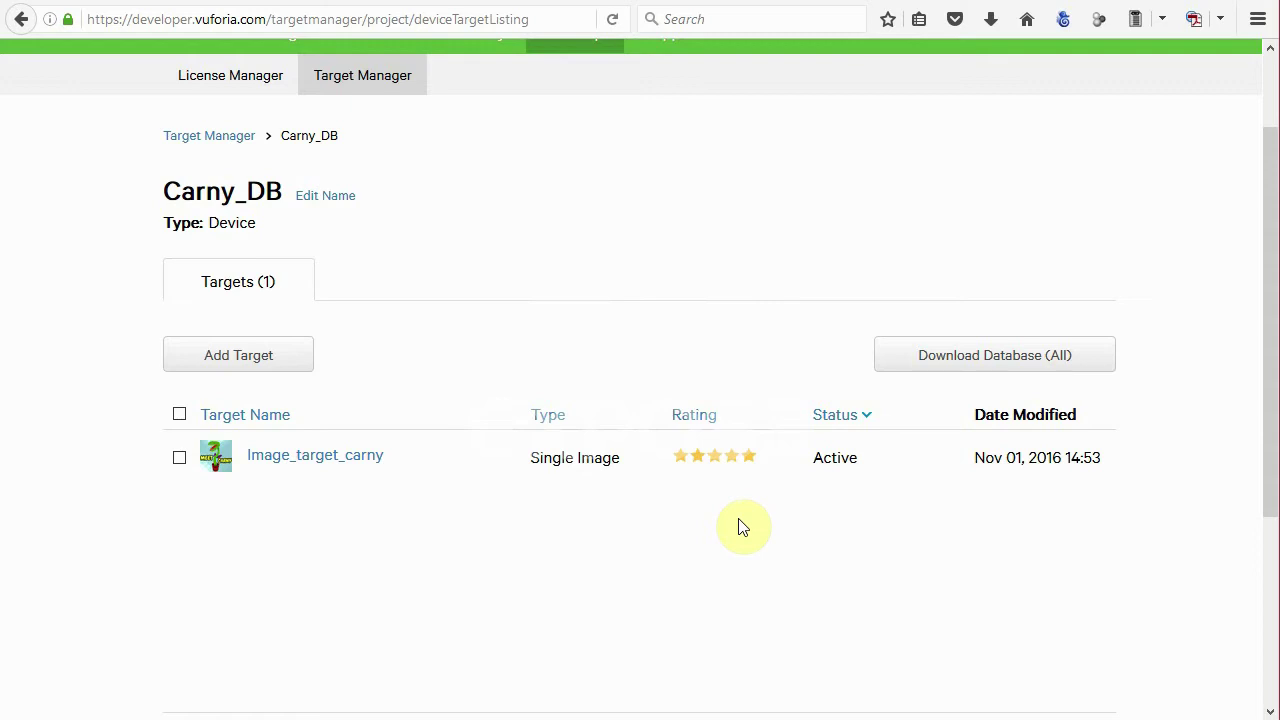
# - Download the whole Carny_DB database for the Unity Editor platform
pyautogui.click(1001, 360)
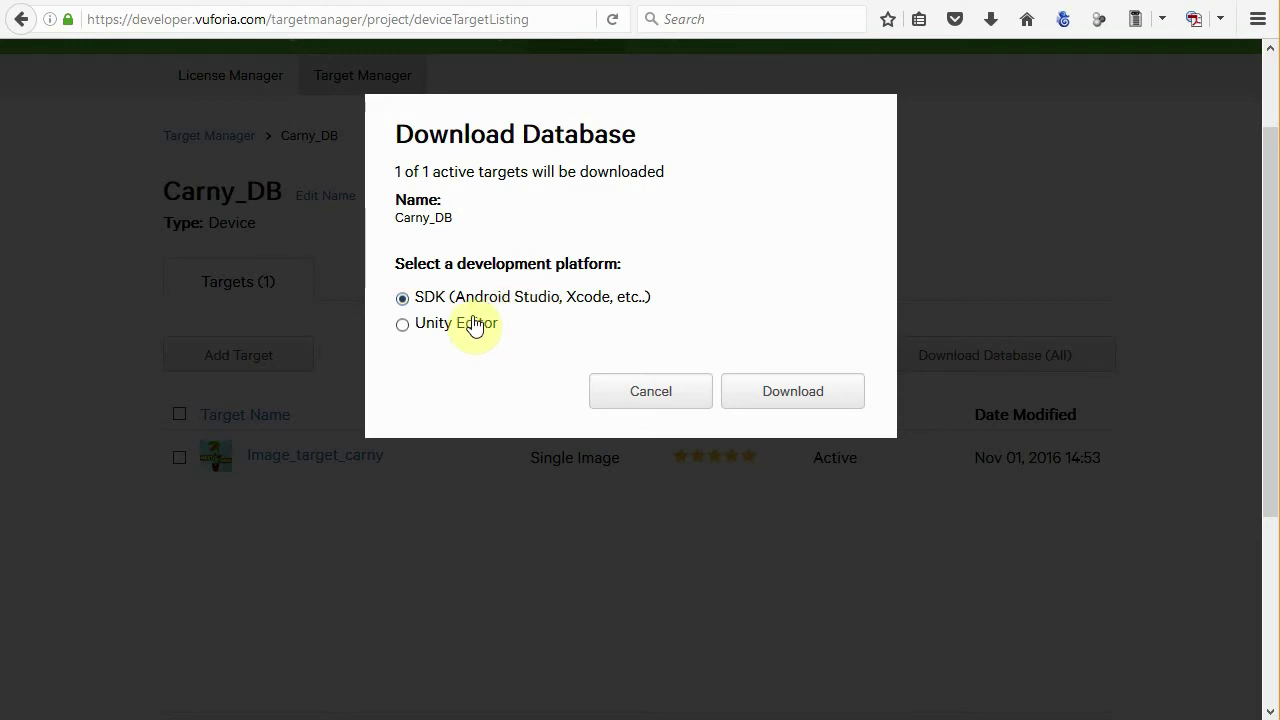
pyautogui.click(469, 328)
pyautogui.click(783, 392)
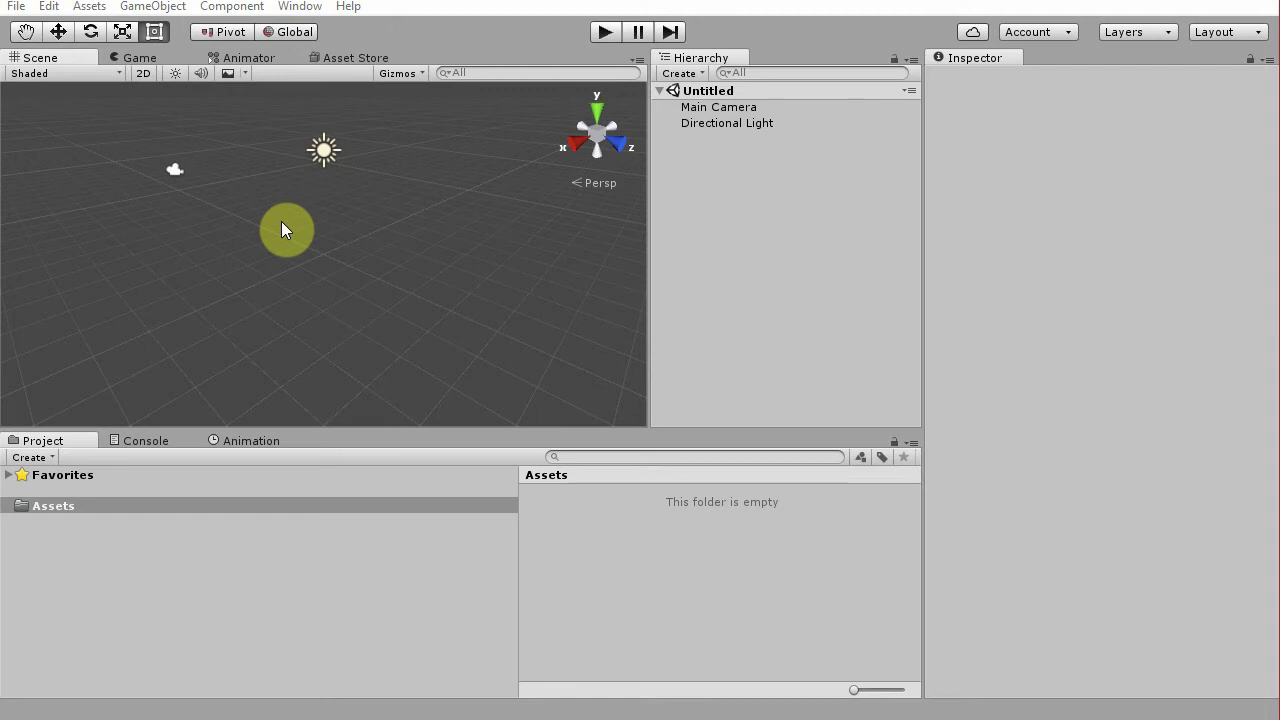
# - Import vuforia-unity-6-0-117.unitypackage as a custom package with all its files
pyautogui.click(89, 7)
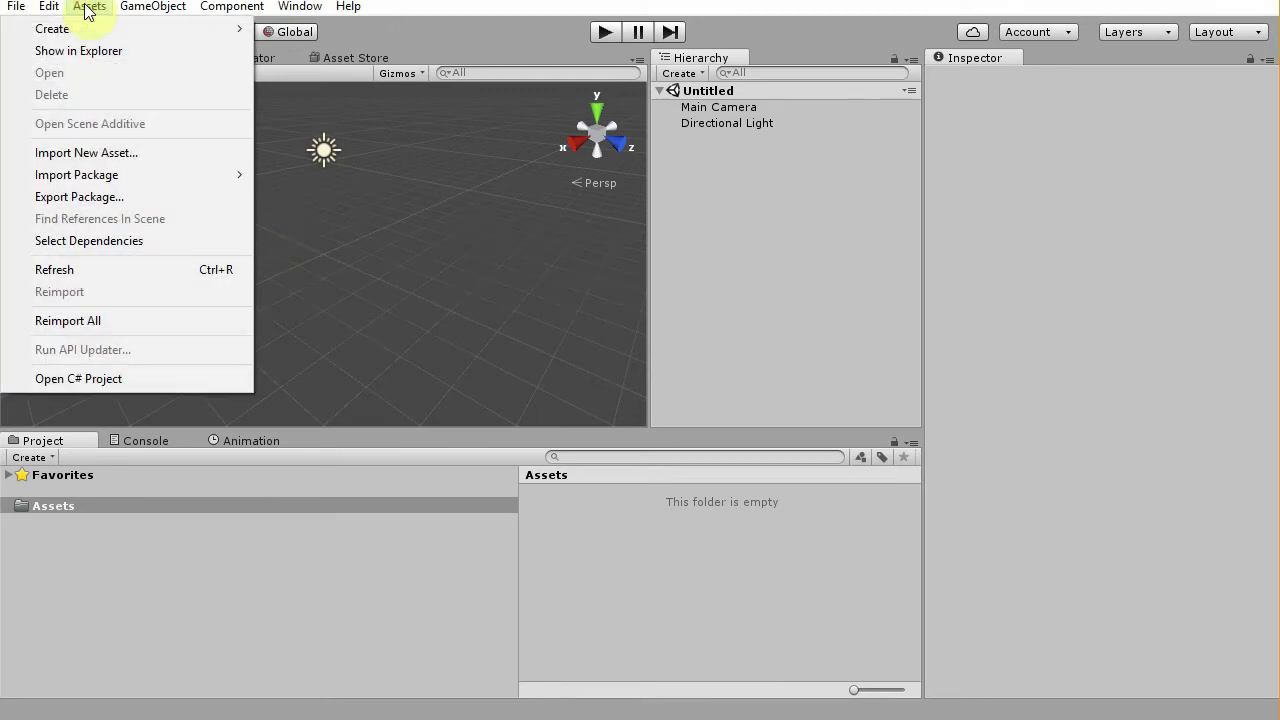
pyautogui.moveTo(134, 176)
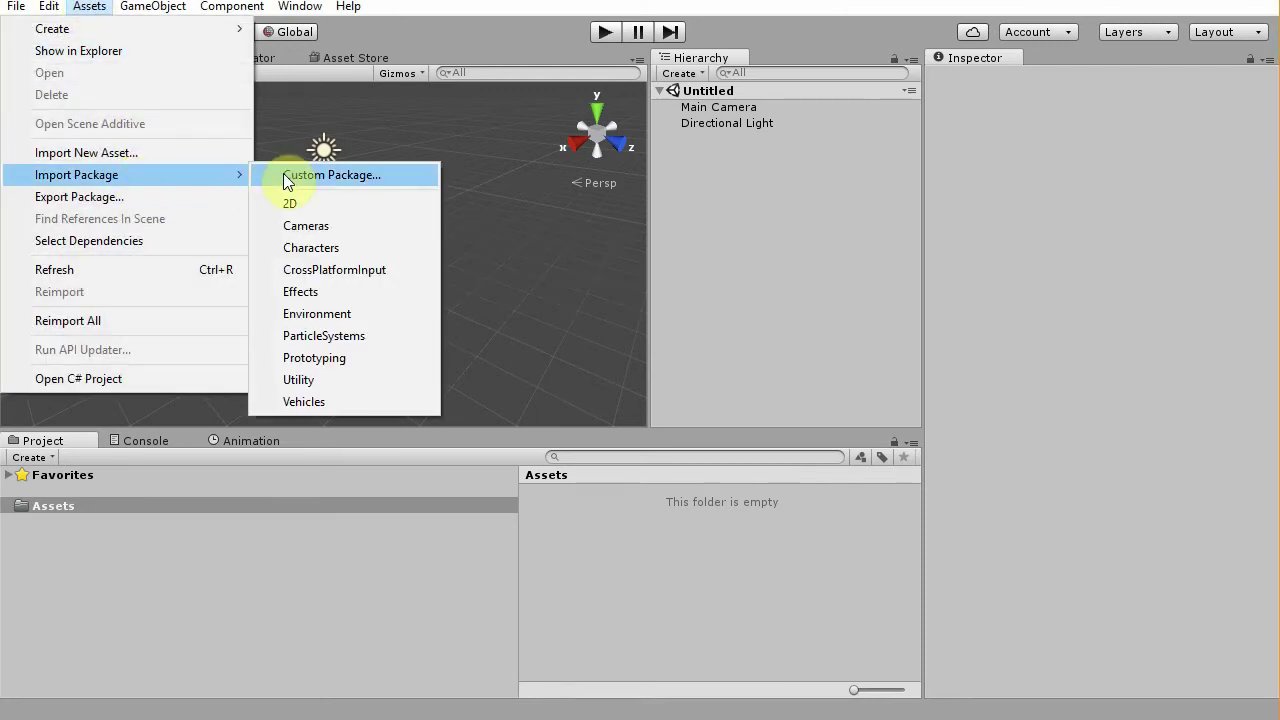
pyautogui.click(287, 174)
pyautogui.click(293, 200)
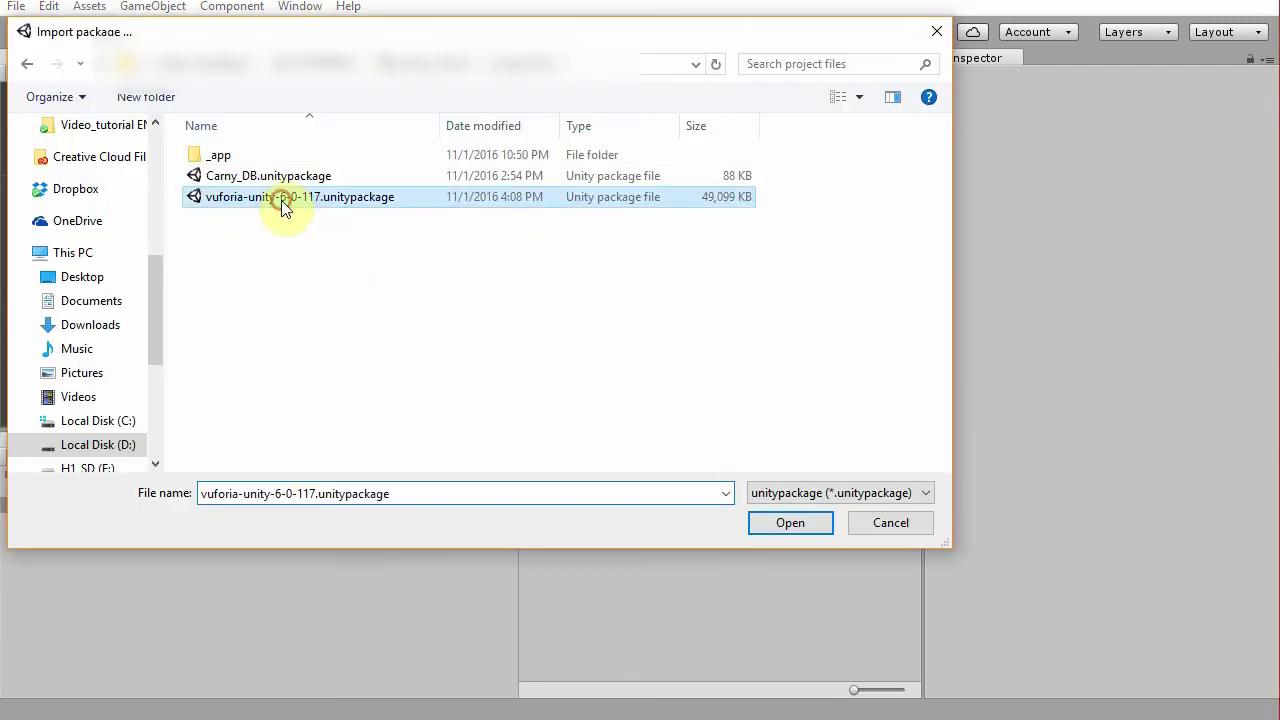
pyautogui.click(772, 530)
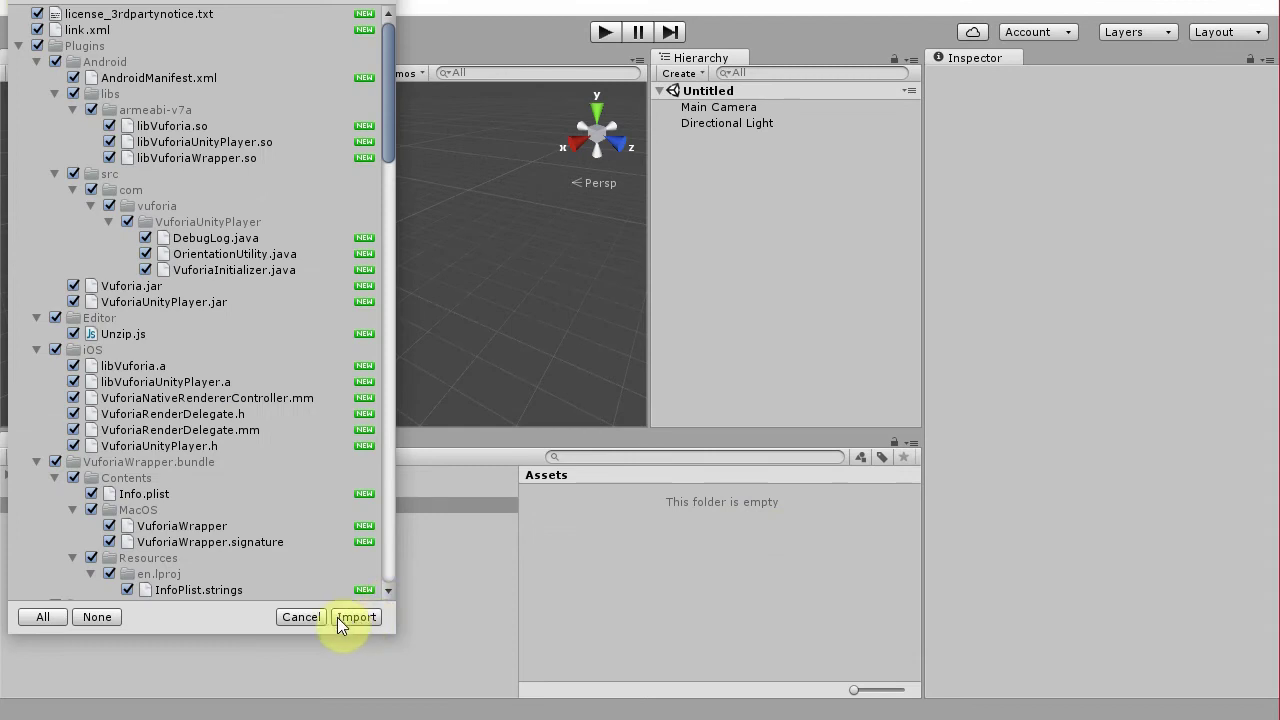
pyautogui.click(355, 617)
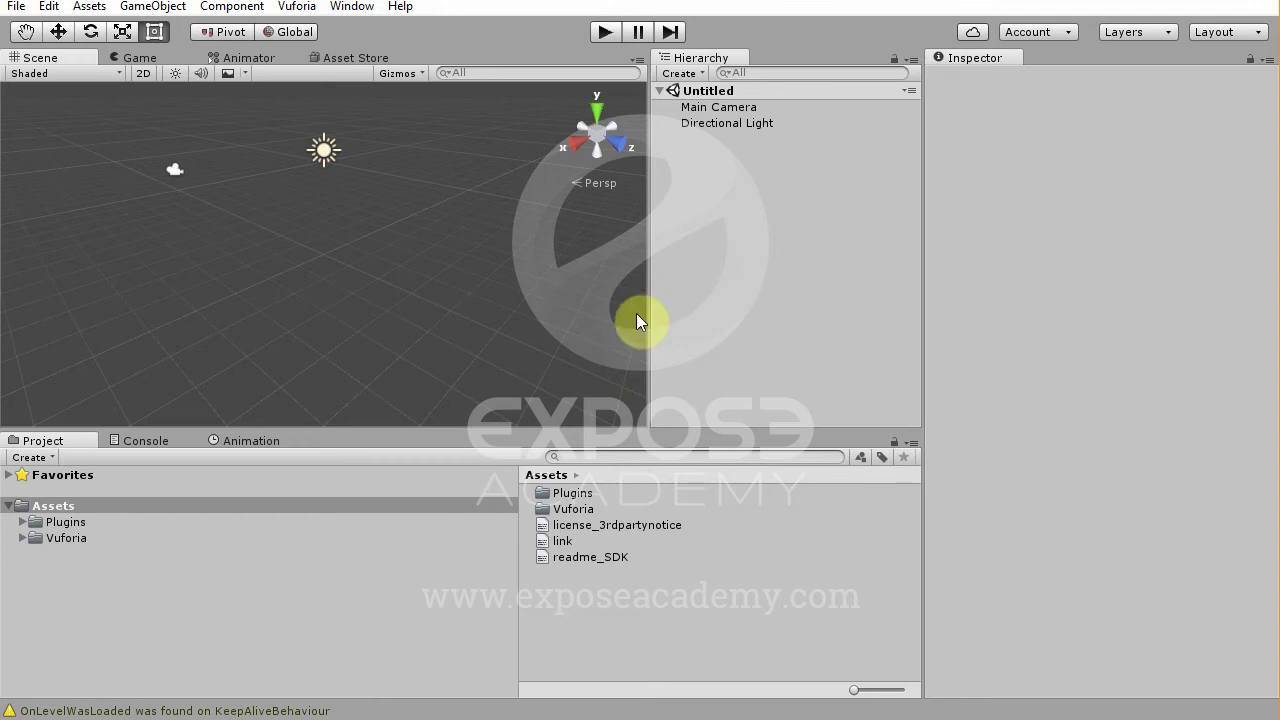
# - Delete Main Camera and Directional Light from the scene Hierarchy
pyautogui.click(730, 108)
pyautogui.press('Delete')
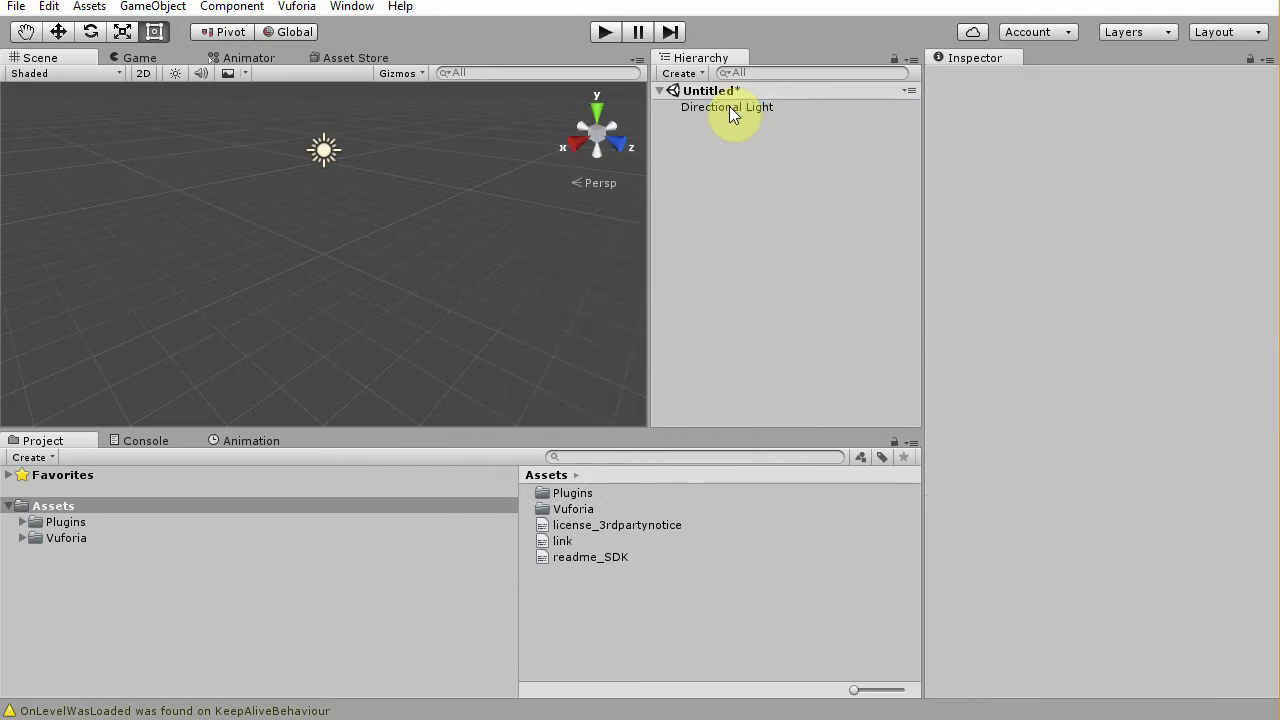
pyautogui.click(729, 106)
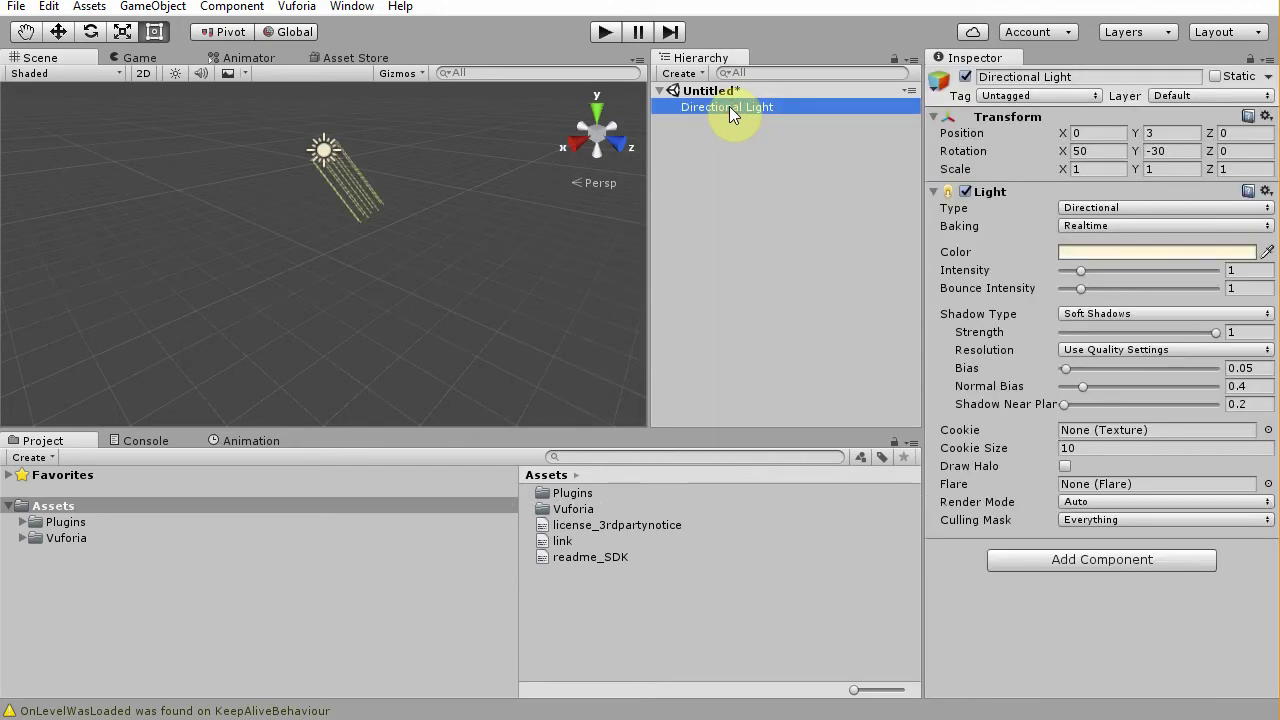
pyautogui.press('Delete')
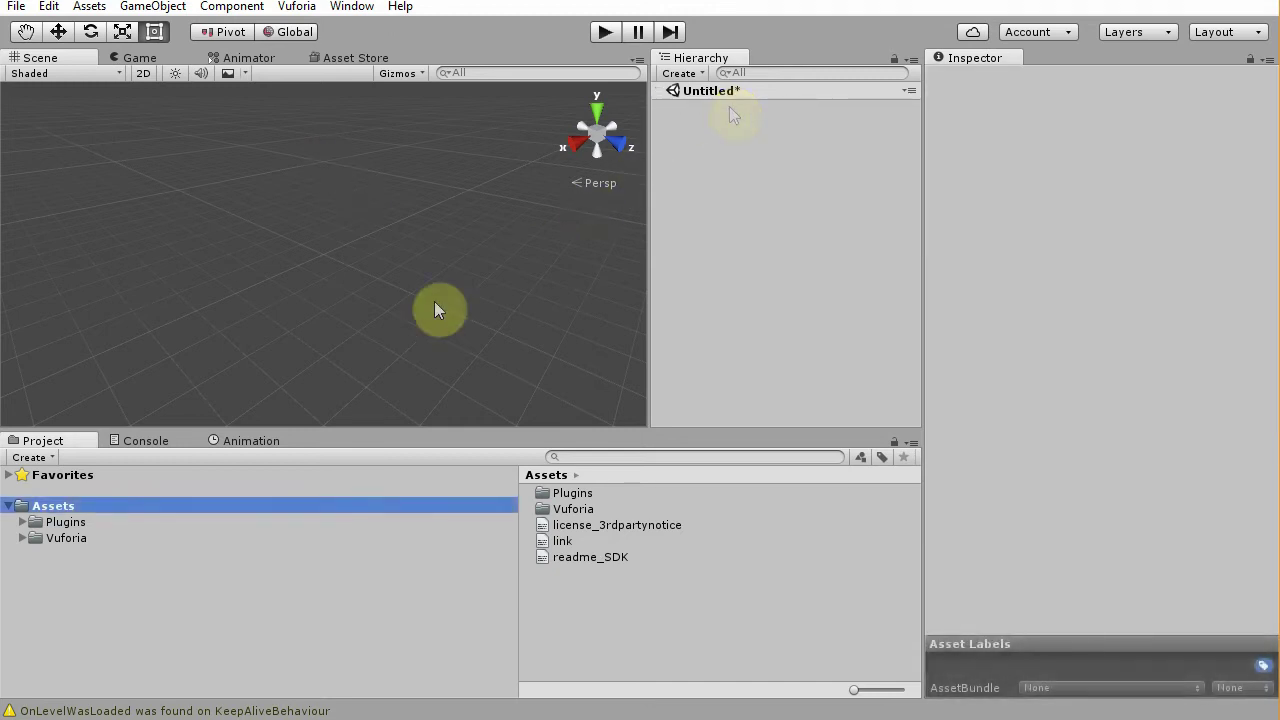
# - Add the ARCamera prefab from Assets/Vuforia/Prefabs to the scene
pyautogui.click(23, 538)
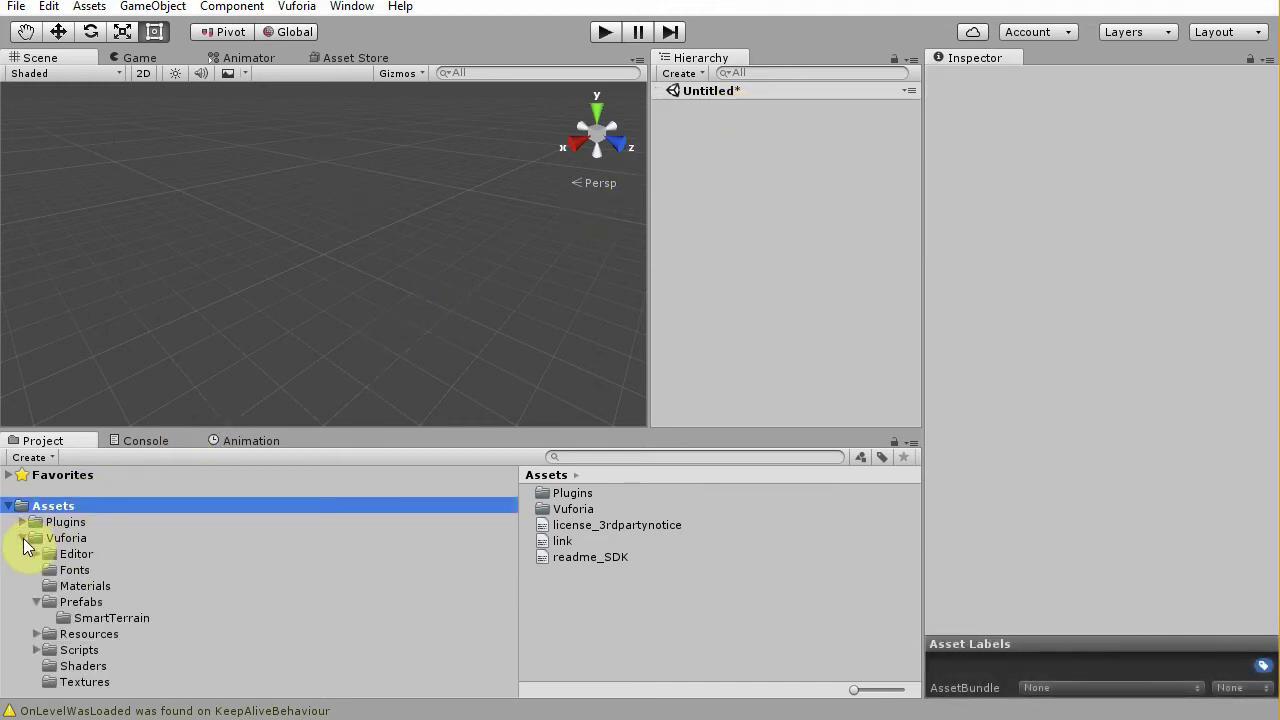
pyautogui.click(79, 602)
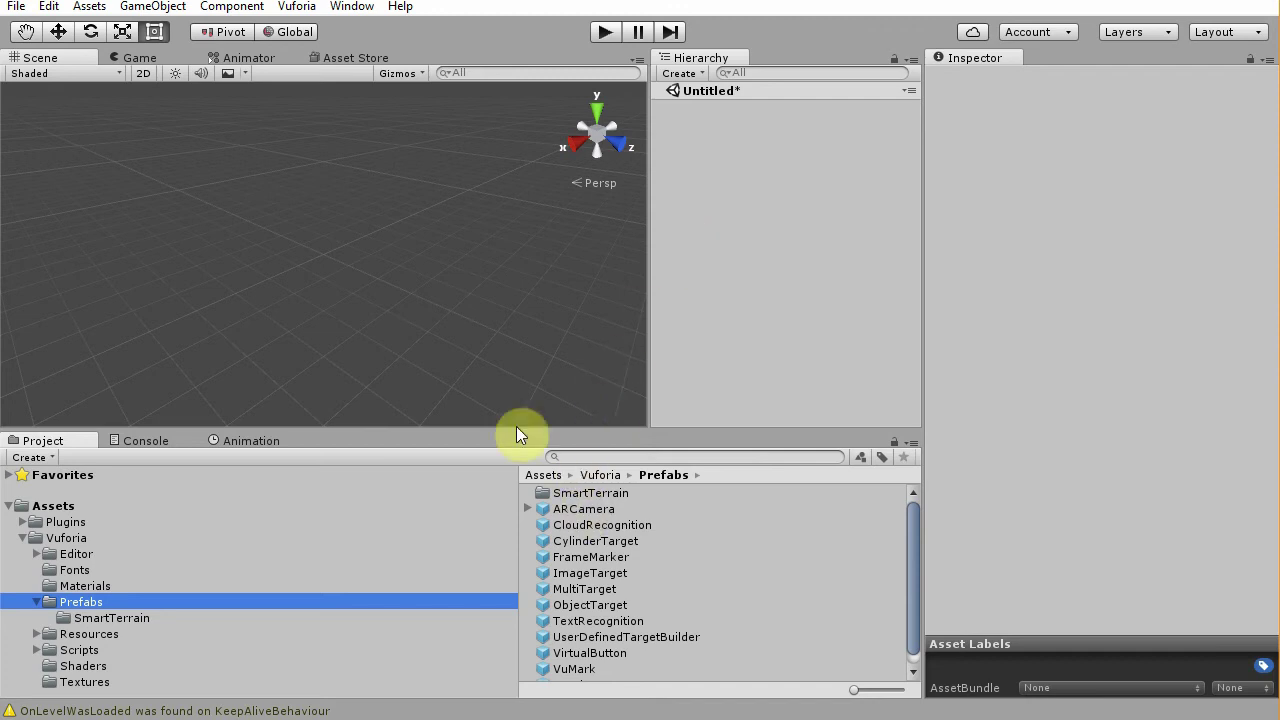
pyautogui.moveTo(566, 510); pyautogui.dragTo(728, 149)
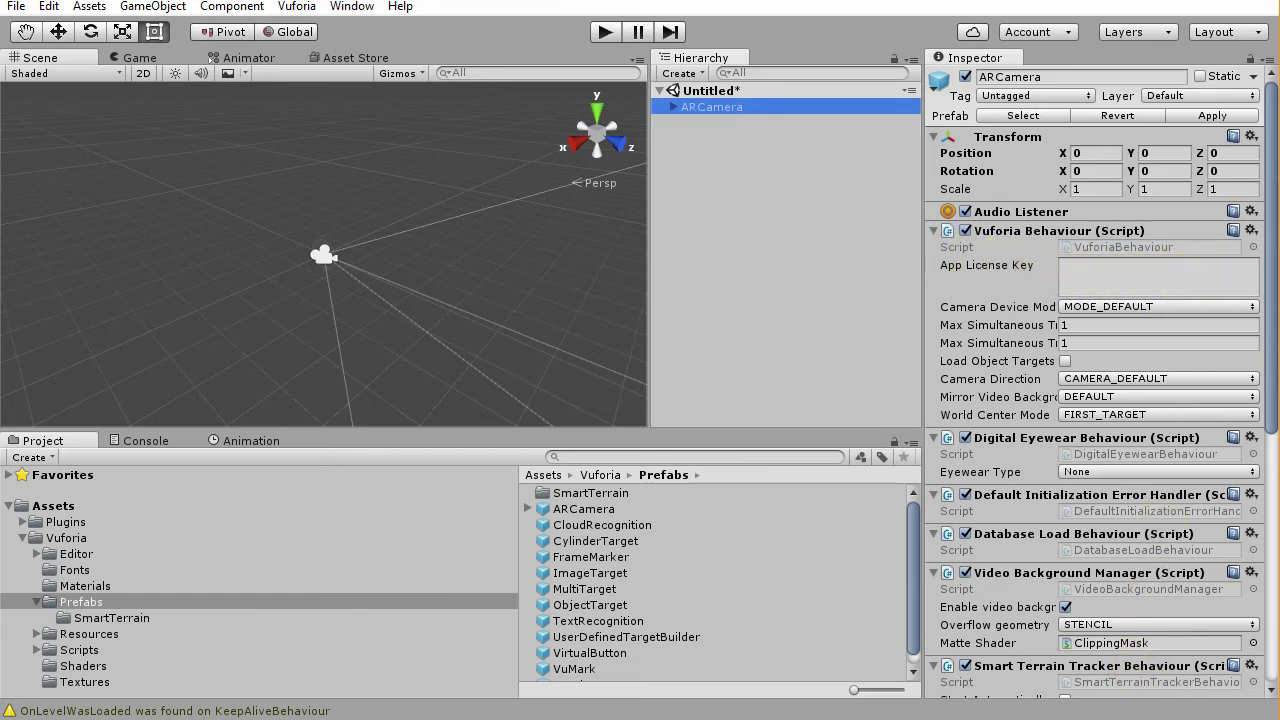
# - Paste the license key copied from Notepad into ARCamera's App License Key field
pyautogui.click(1100, 719)
pyautogui.moveTo(852, 510); pyautogui.dragTo(680, 272)
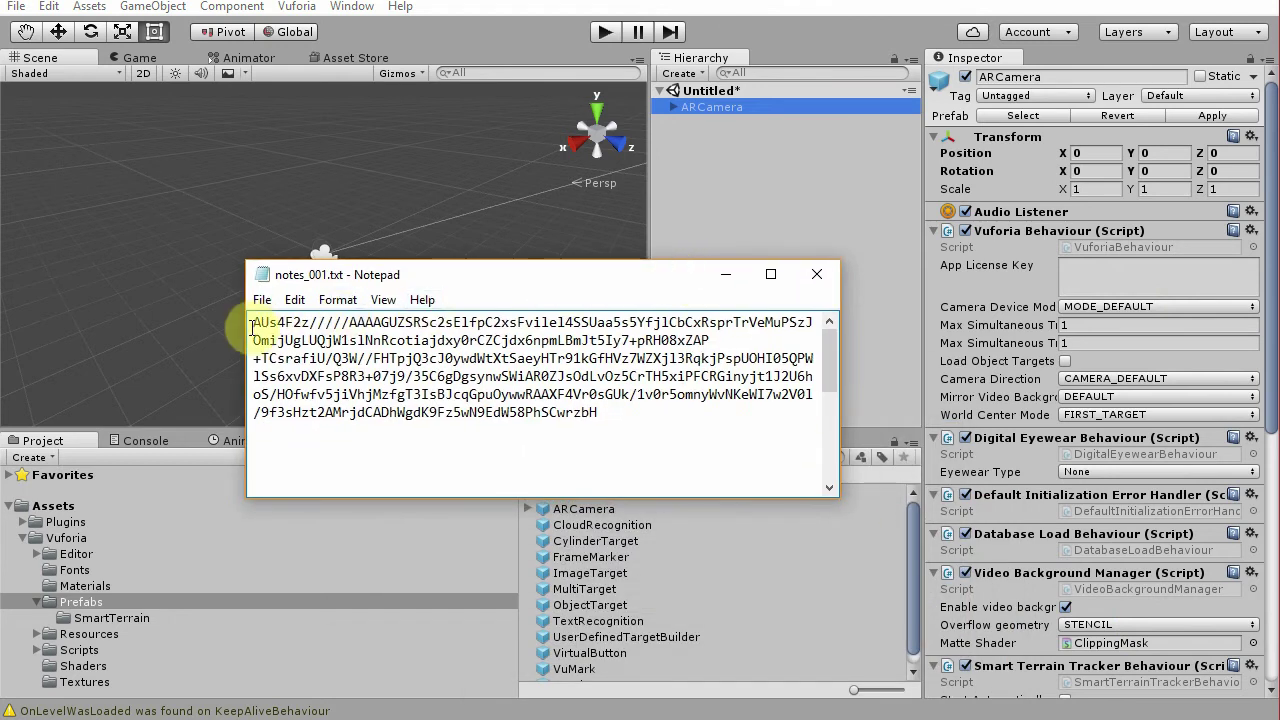
pyautogui.moveTo(253, 323); pyautogui.dragTo(604, 423)
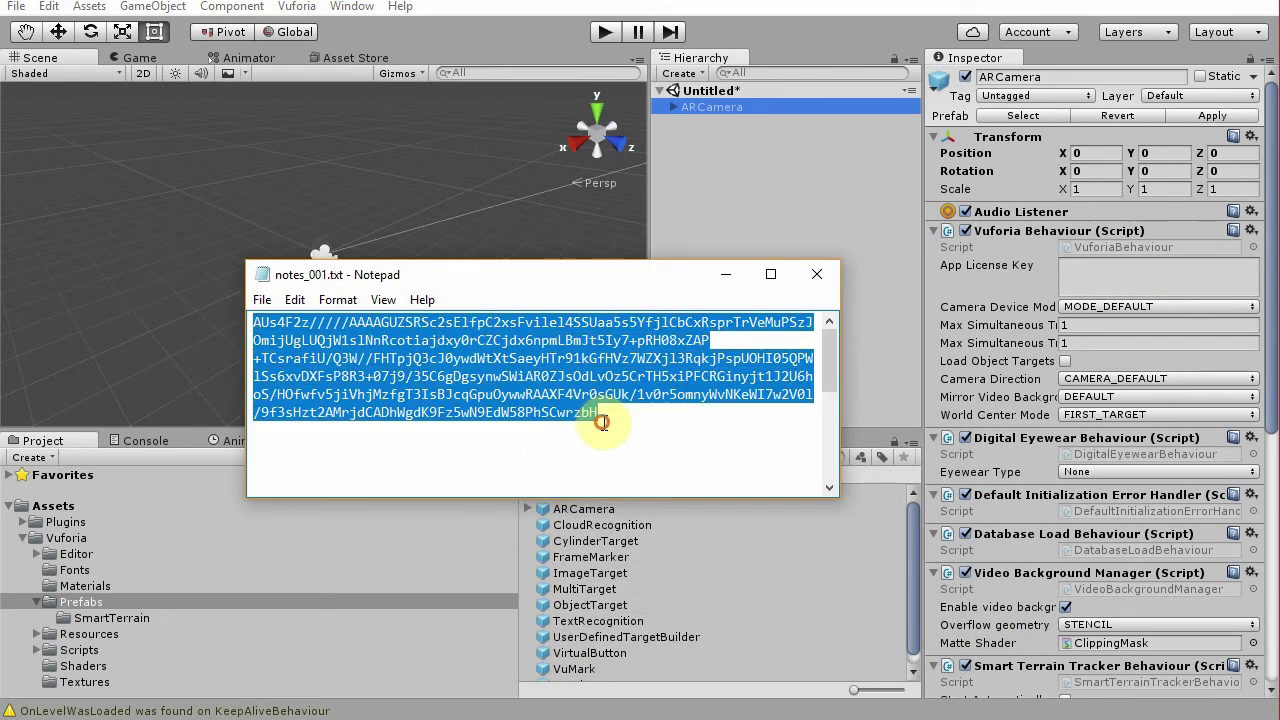
pyautogui.hotkey('ctrl', 'c')
pyautogui.click(1128, 280)
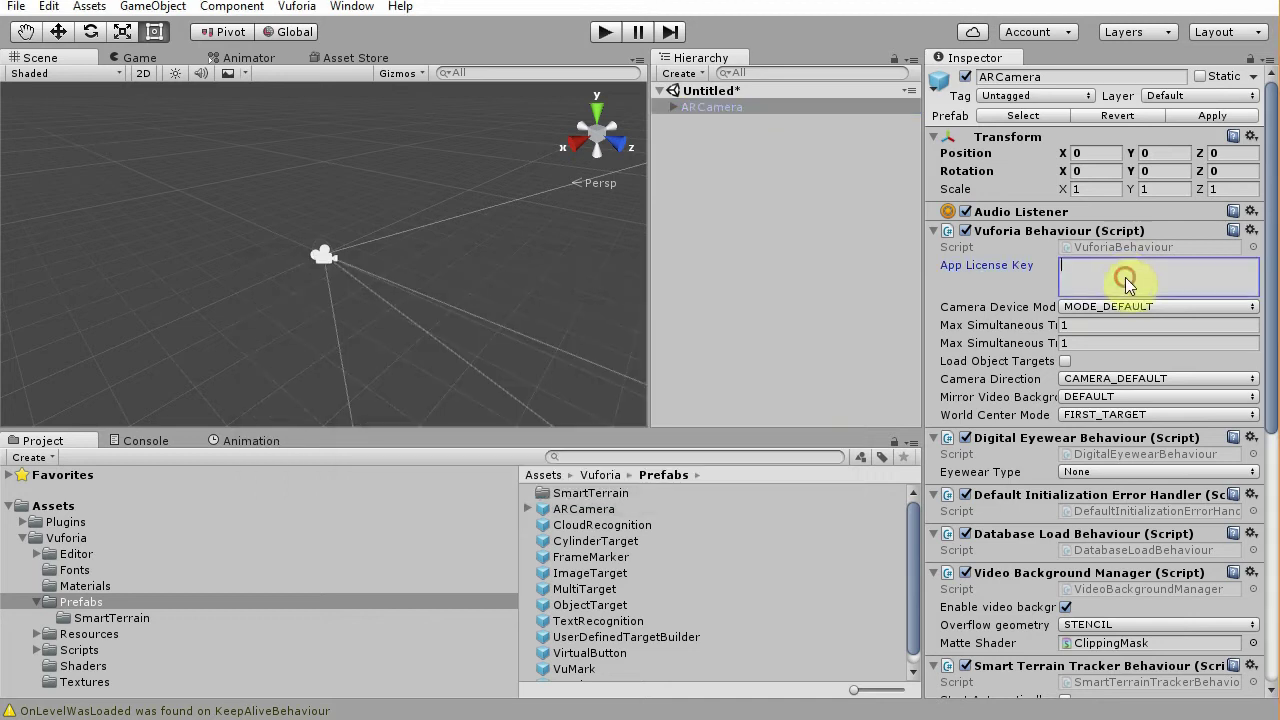
pyautogui.hotkey('ctrl', 'v')
pyautogui.click(702, 280)
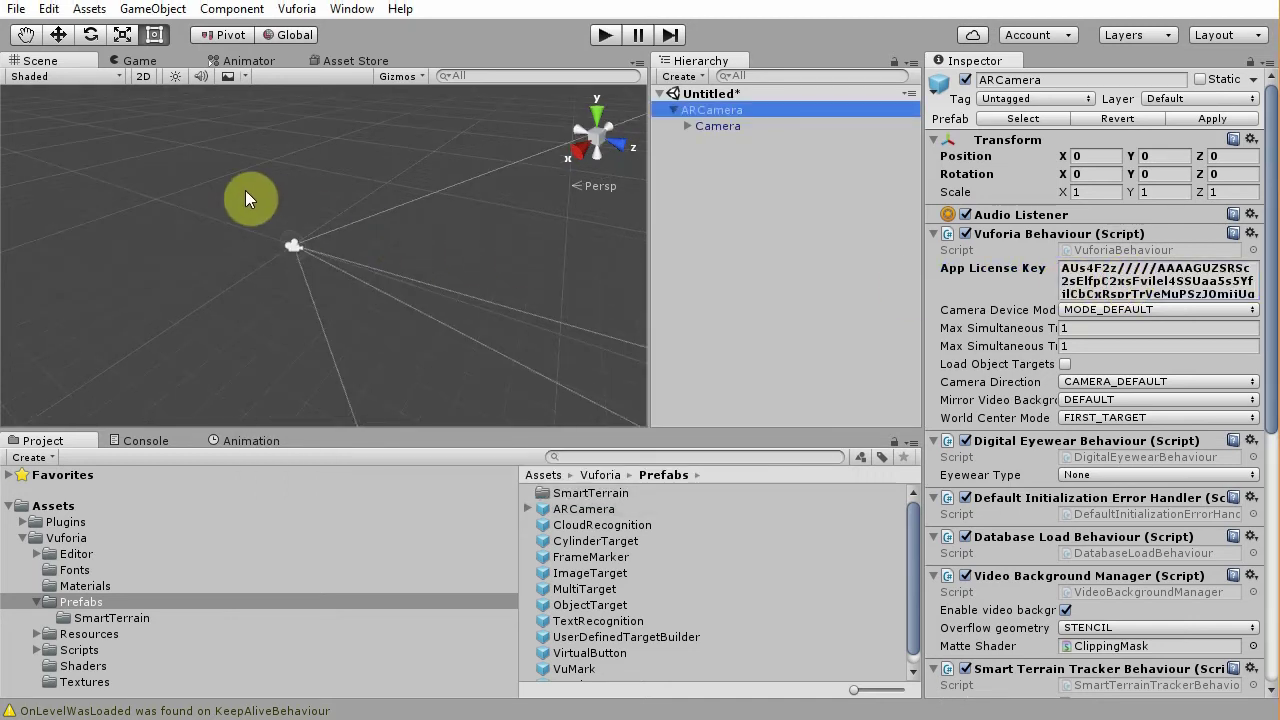
# - Import the downloaded Carny_DB database as a custom package
pyautogui.click(89, 9)
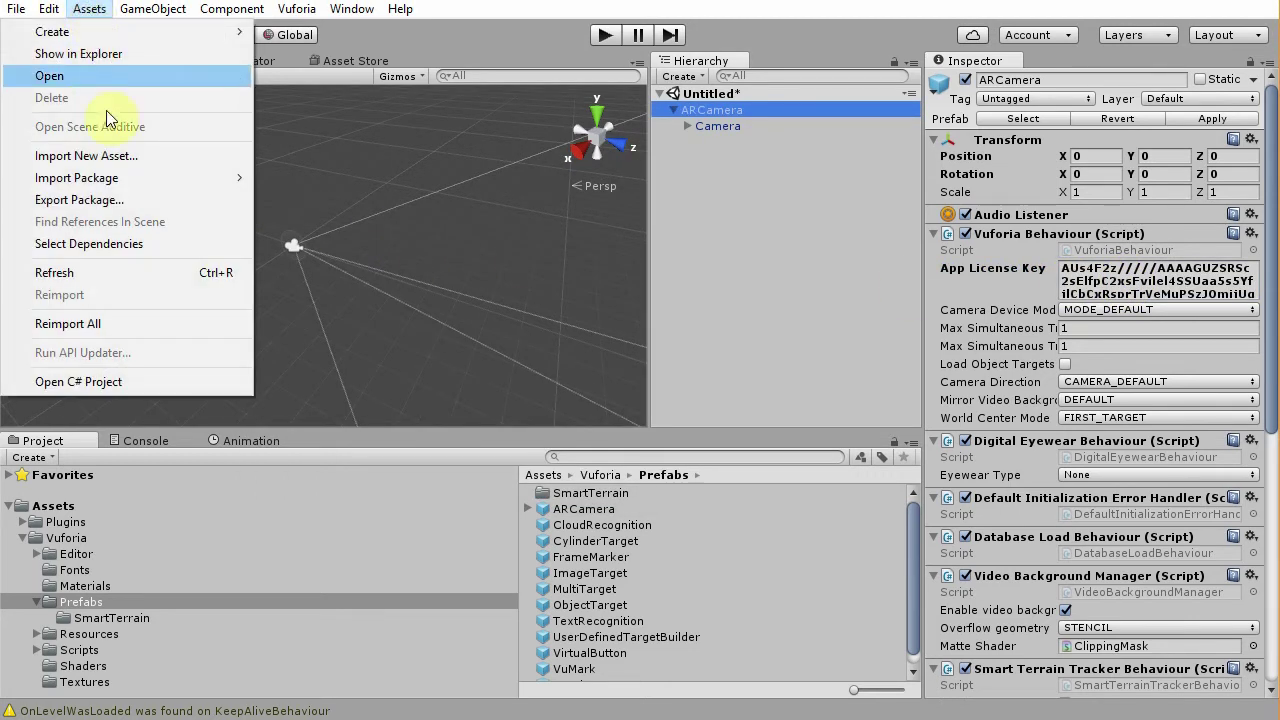
pyautogui.moveTo(127, 178)
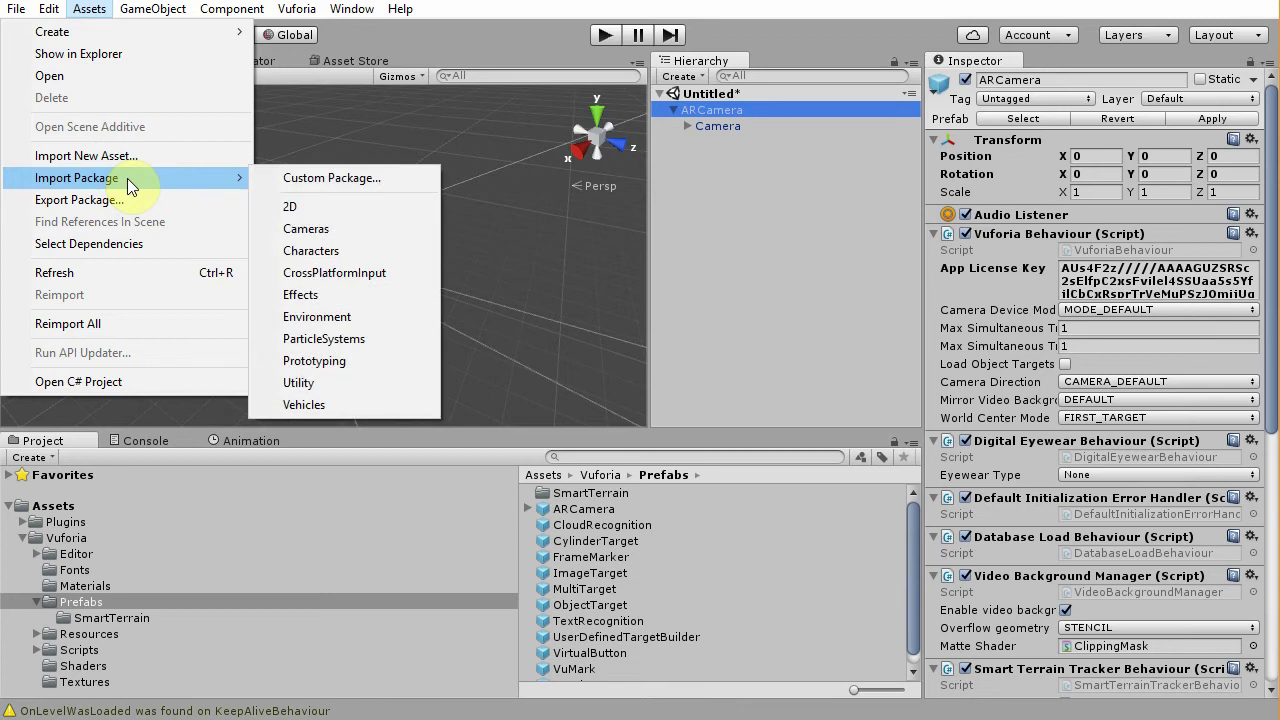
pyautogui.click(304, 178)
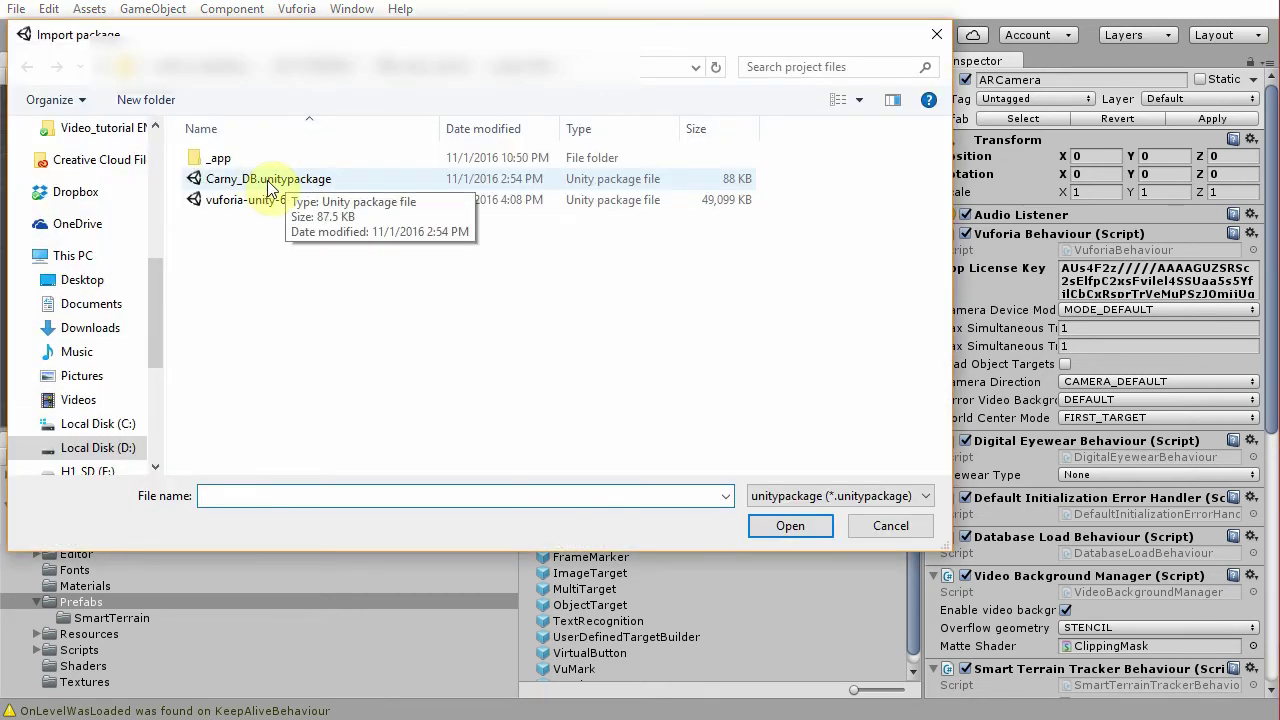
pyautogui.click(268, 186)
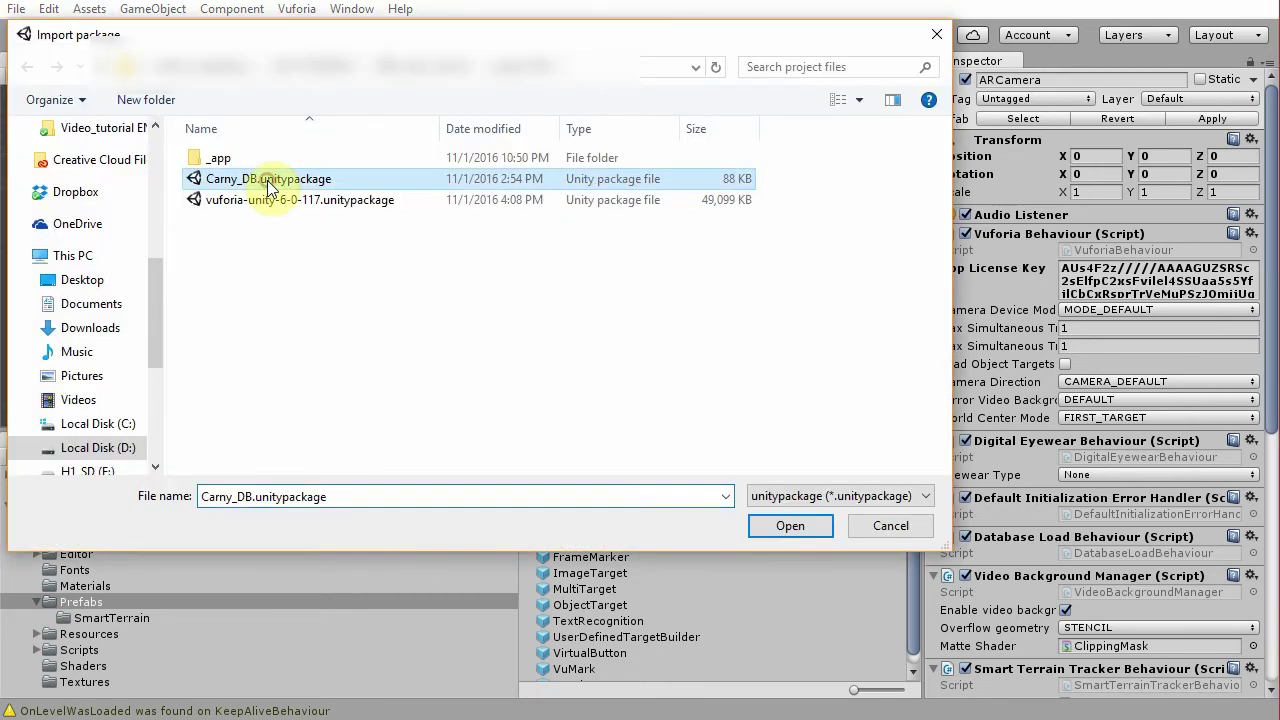
pyautogui.click(782, 529)
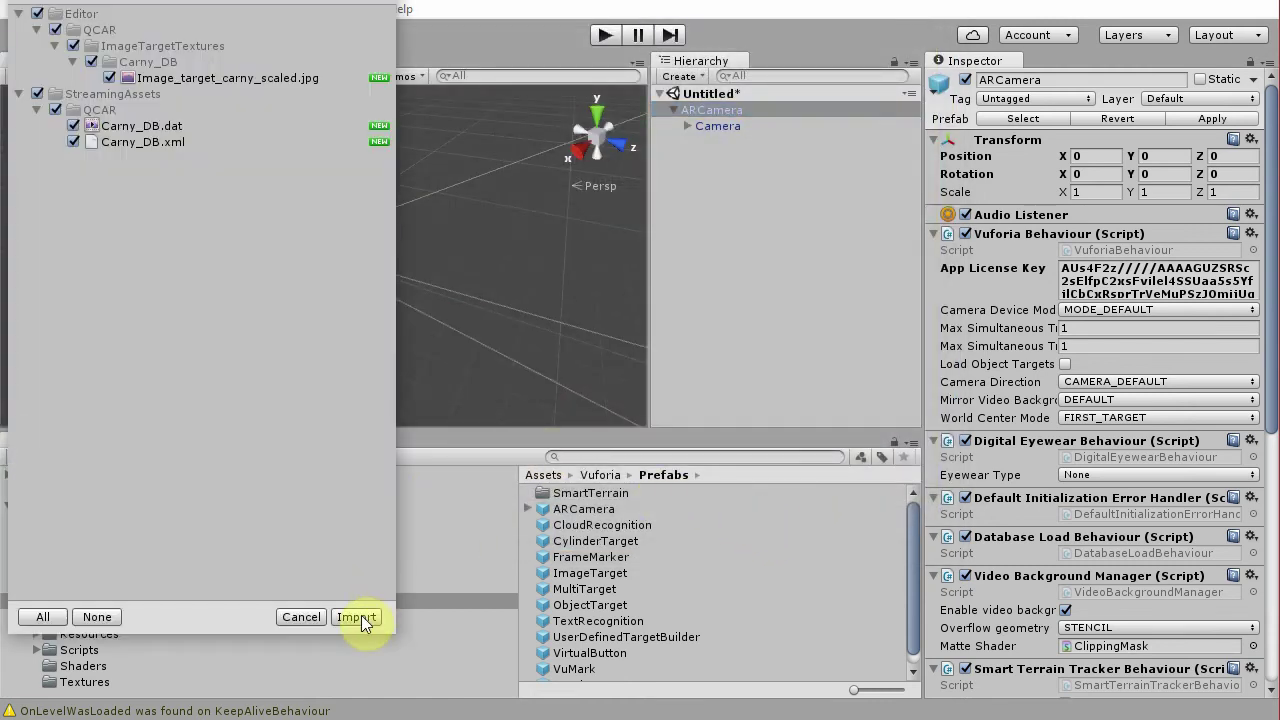
pyautogui.click(362, 615)
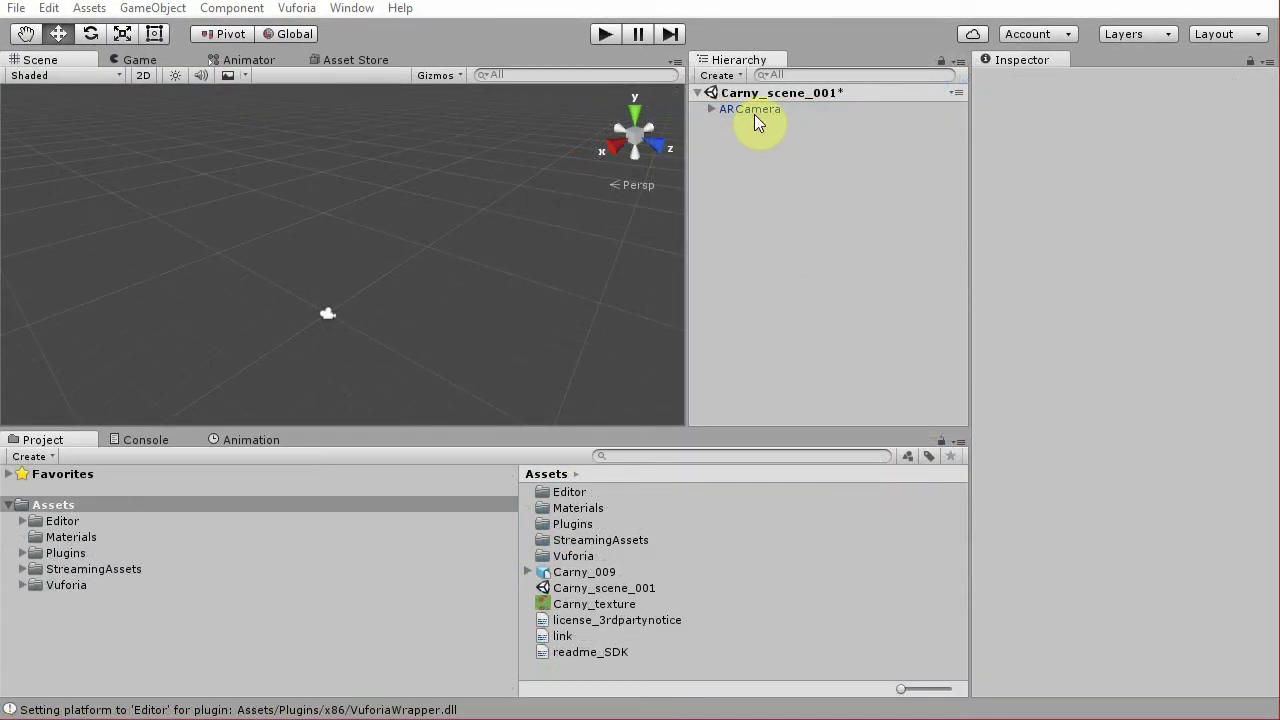
# - Tick Load Carny_DB Data under ARCamera's Database Load Behaviour
pyautogui.click(755, 114)
pyautogui.scroll(-3, 1092, 440)
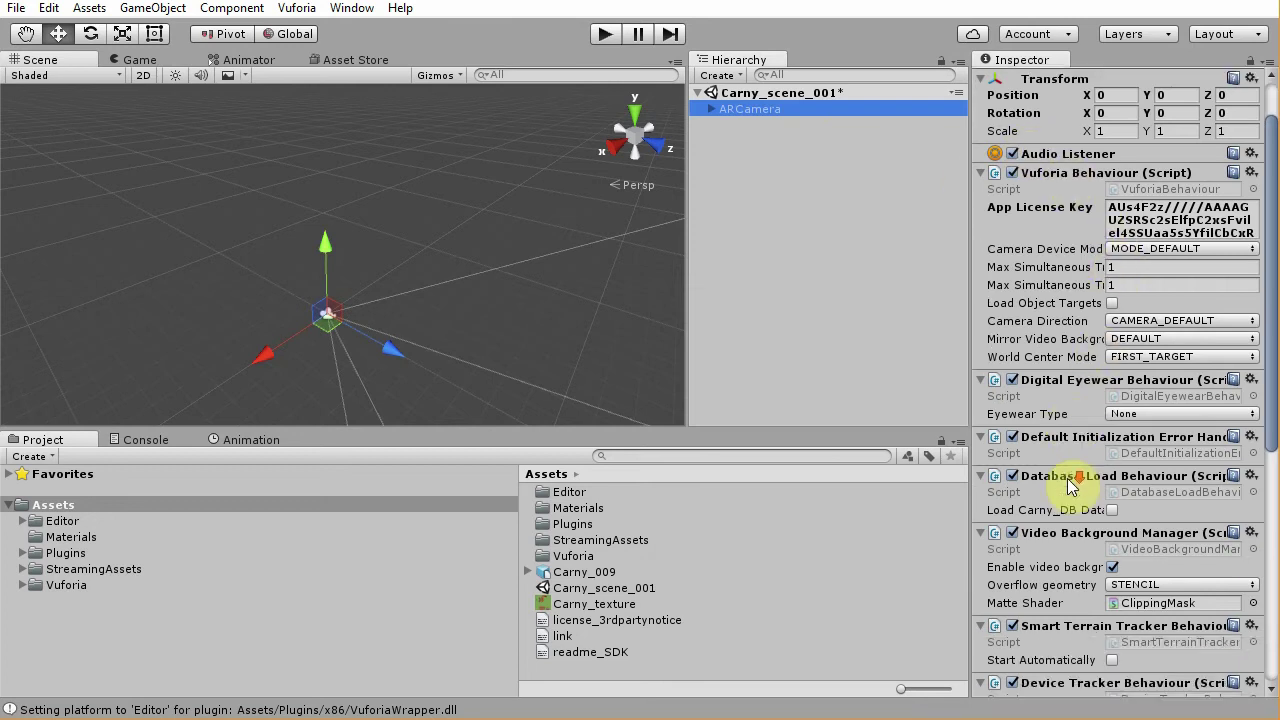
pyautogui.click(1112, 511)
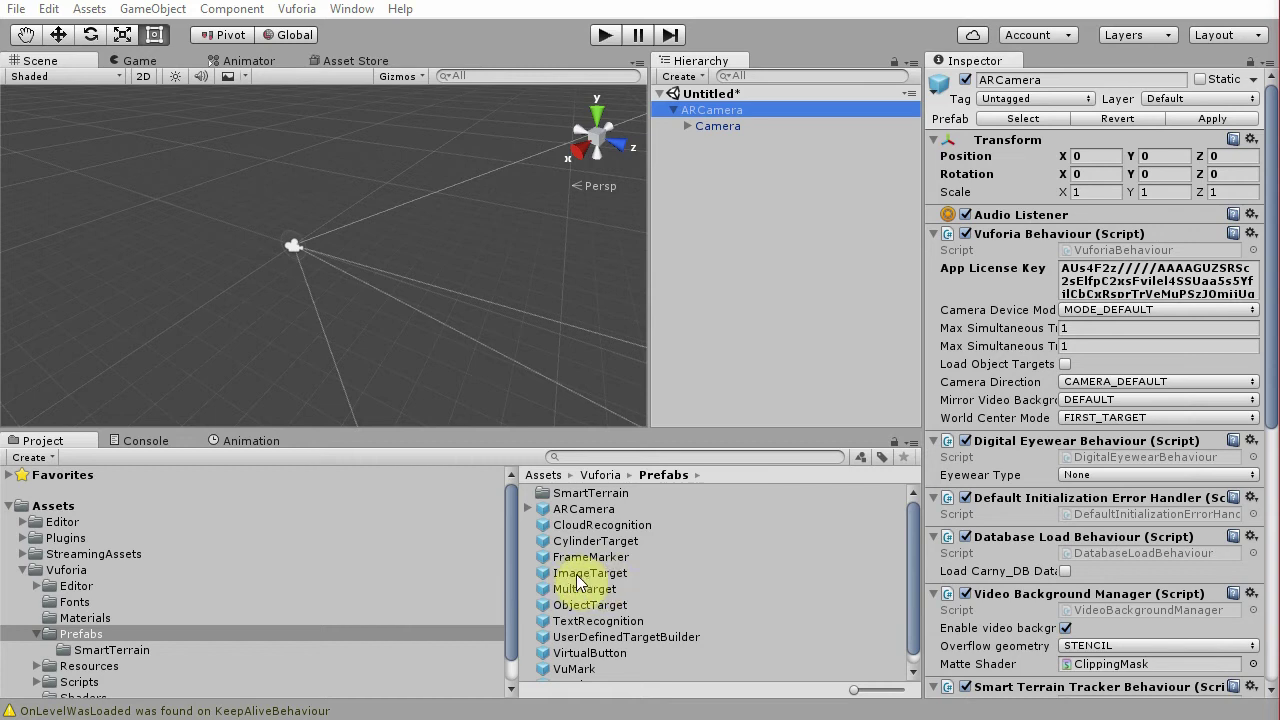
# - Add an ImageTarget prefab using database Carny_DB and image target Image_target_carny
pyautogui.moveTo(578, 582); pyautogui.dragTo(744, 233)
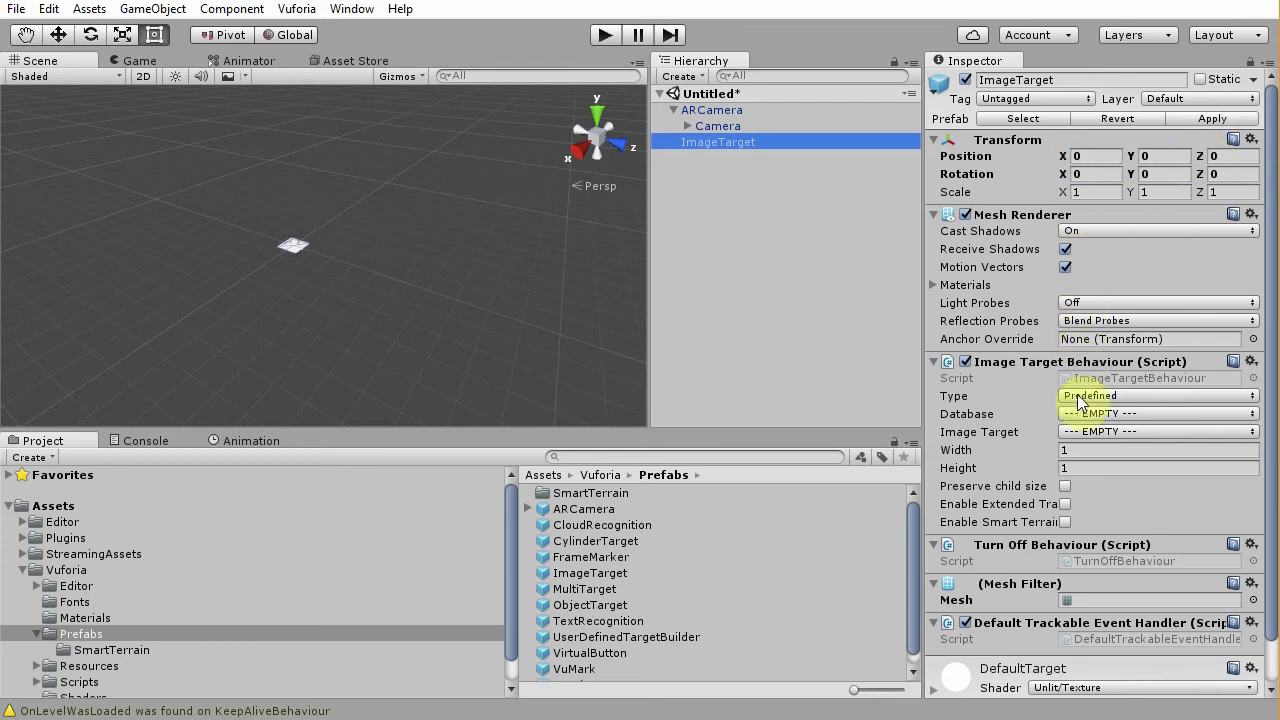
pyautogui.click(1118, 414)
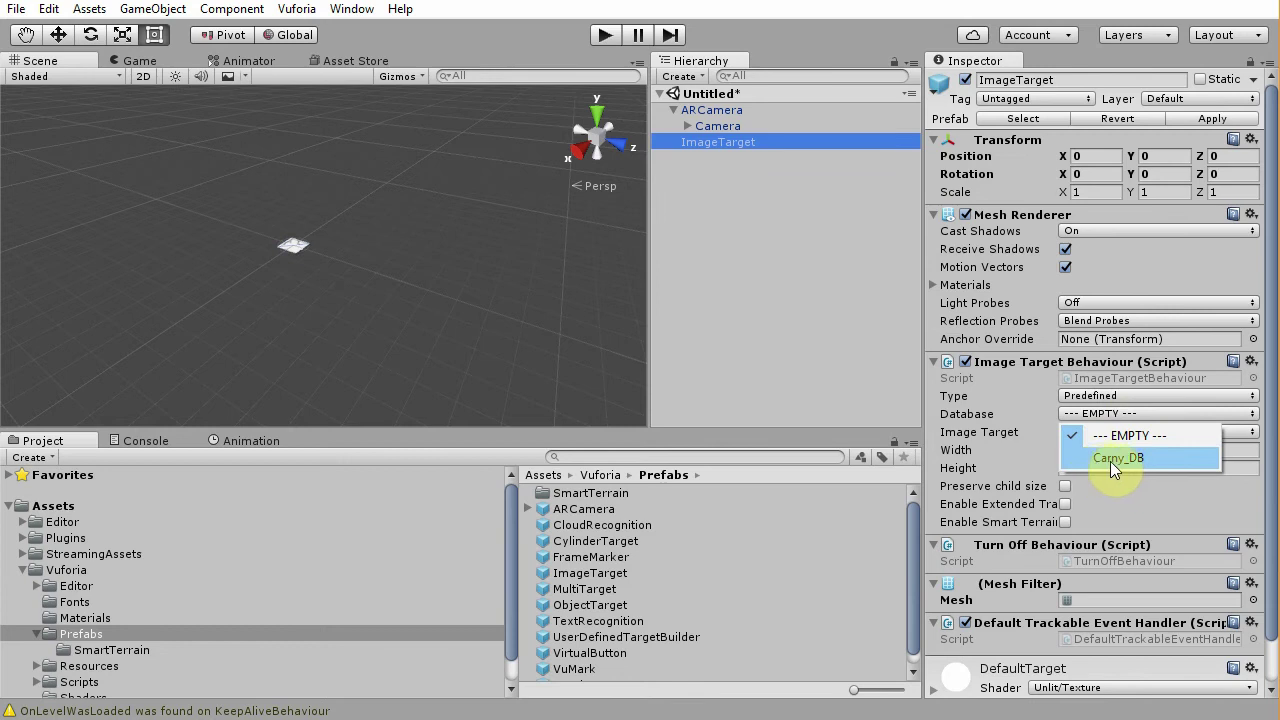
pyautogui.click(1110, 461)
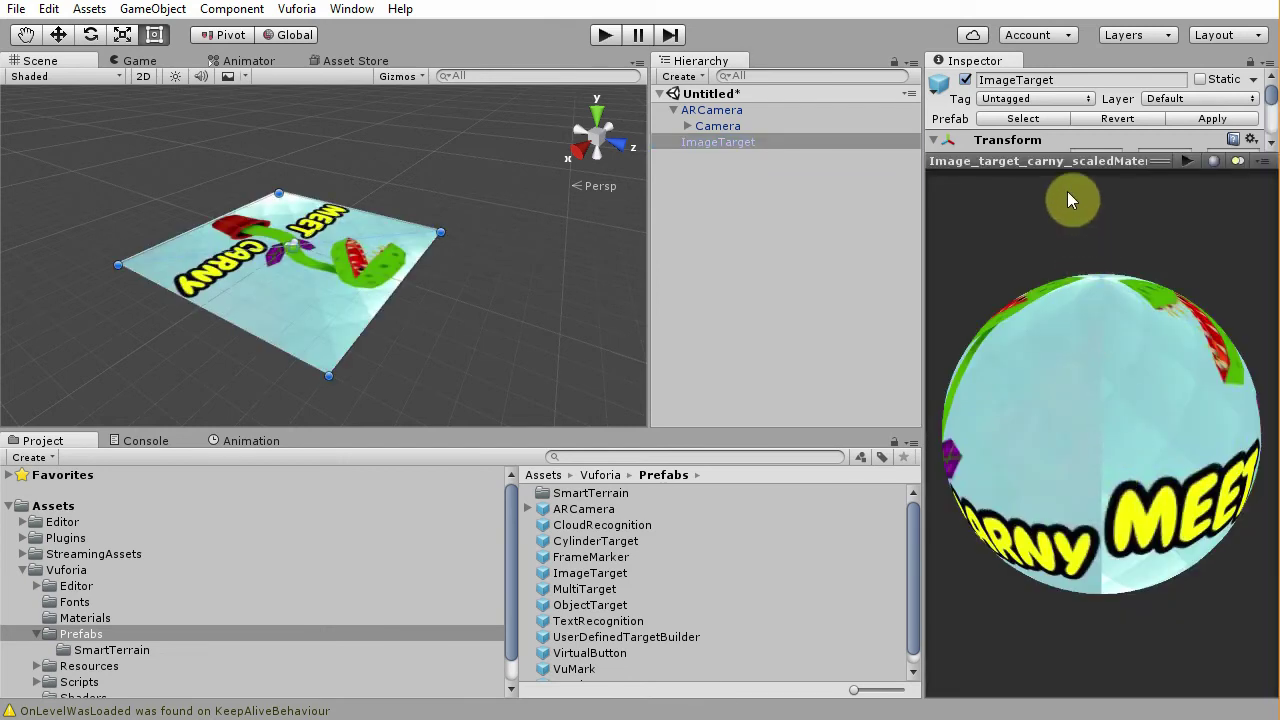
pyautogui.moveTo(1058, 160); pyautogui.dragTo(1074, 455)
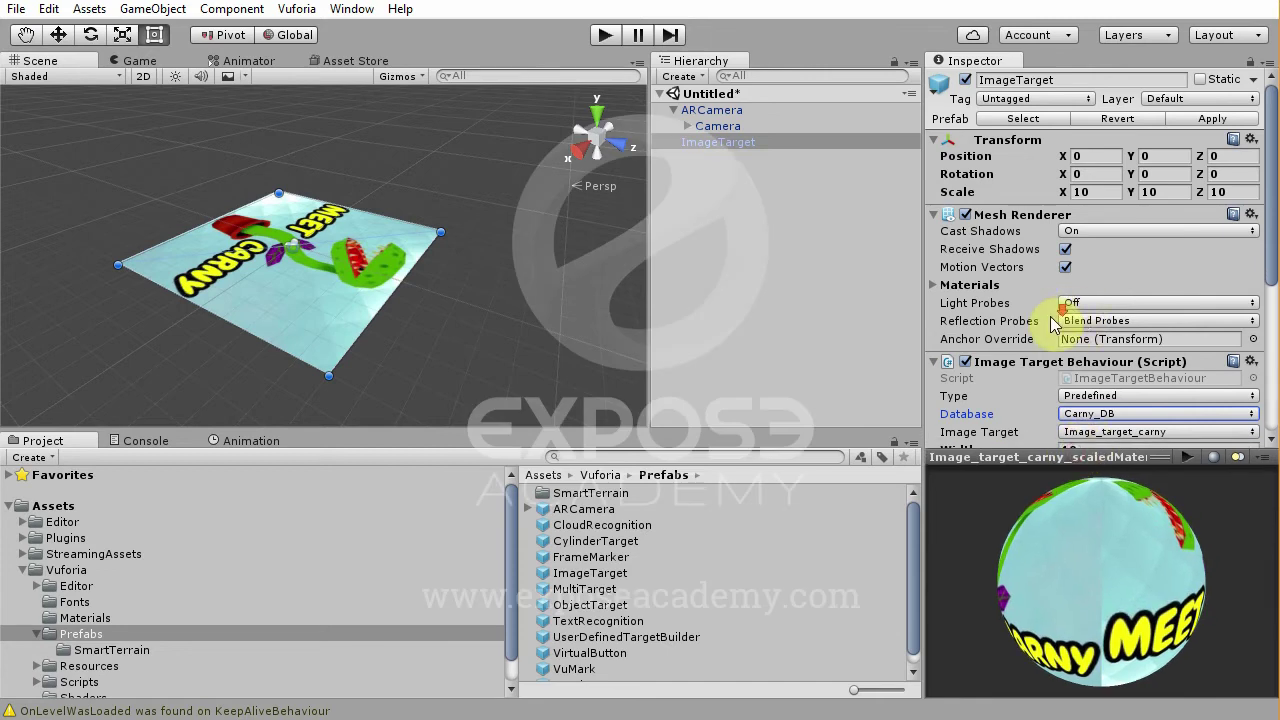
pyautogui.scroll(-3, 1052, 322)
pyautogui.scroll(-3, 1052, 322)
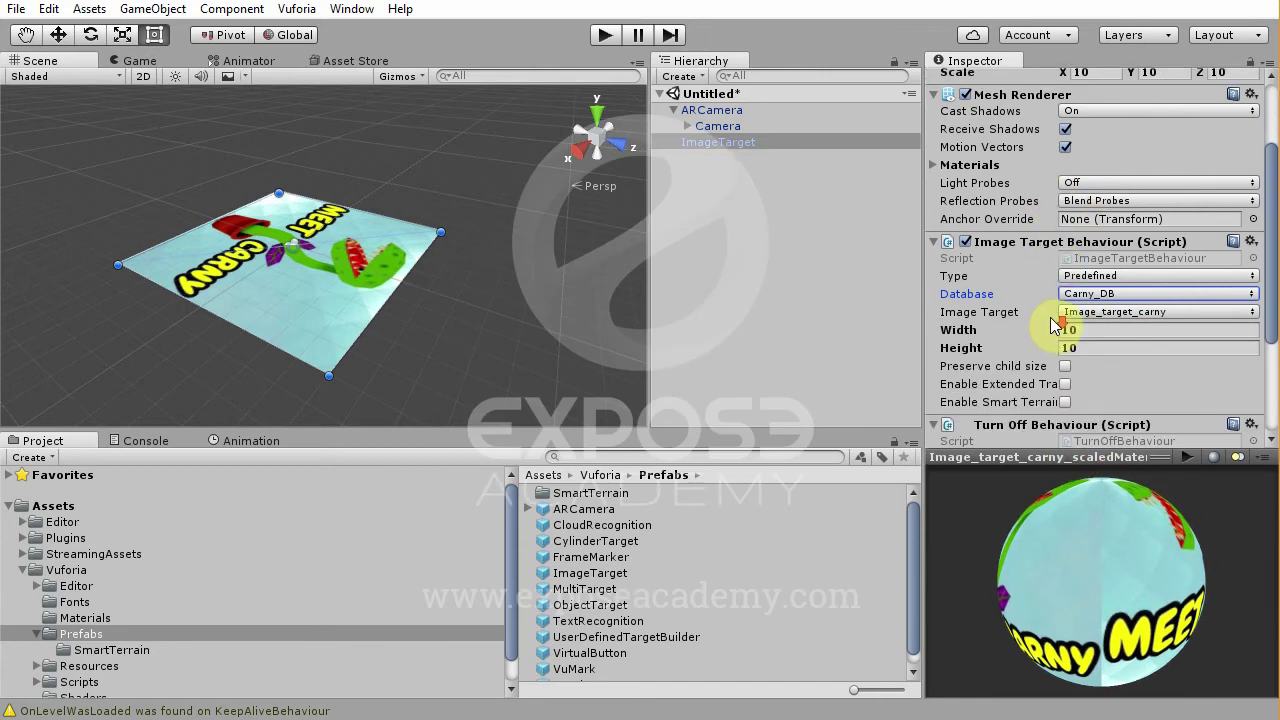
pyautogui.click(1107, 312)
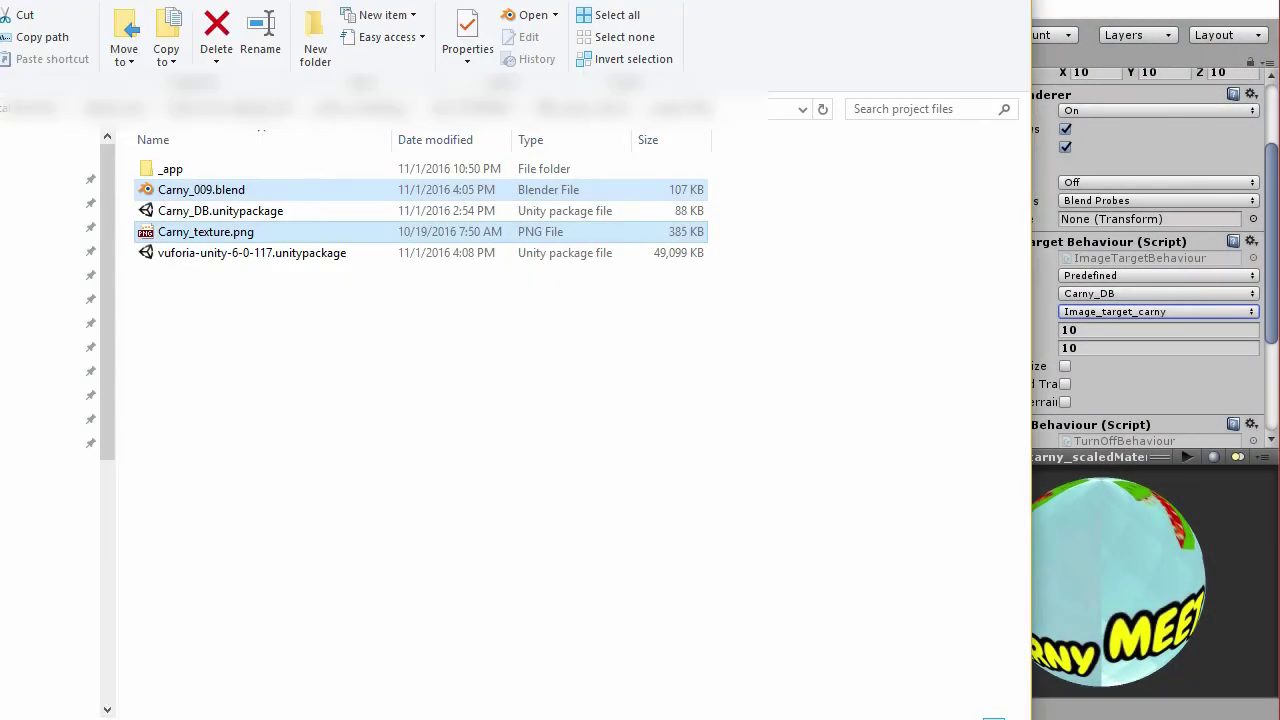
# - Copy Carny_009.blend and Carny_texture.png, paste them into _app > Carny AR > Assets, and return to Unity
pyautogui.rightClick(196, 196)
pyautogui.click(84, 461)
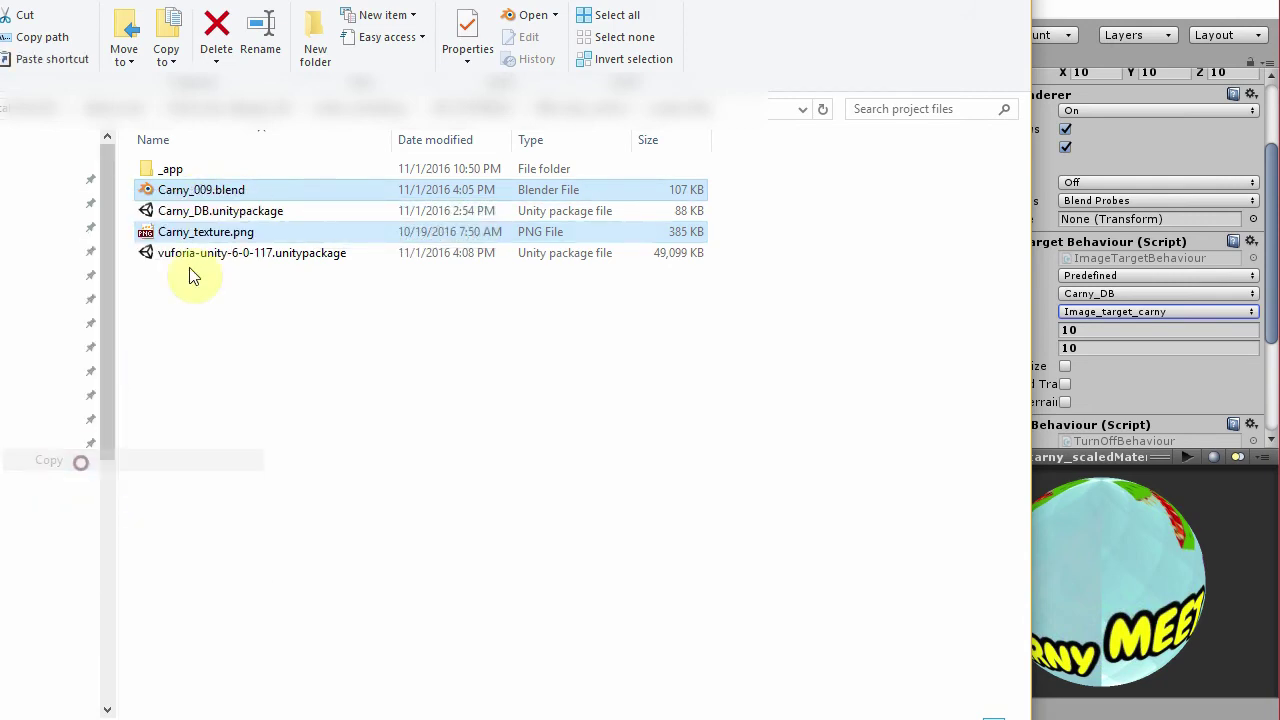
pyautogui.doubleClick(171, 168)
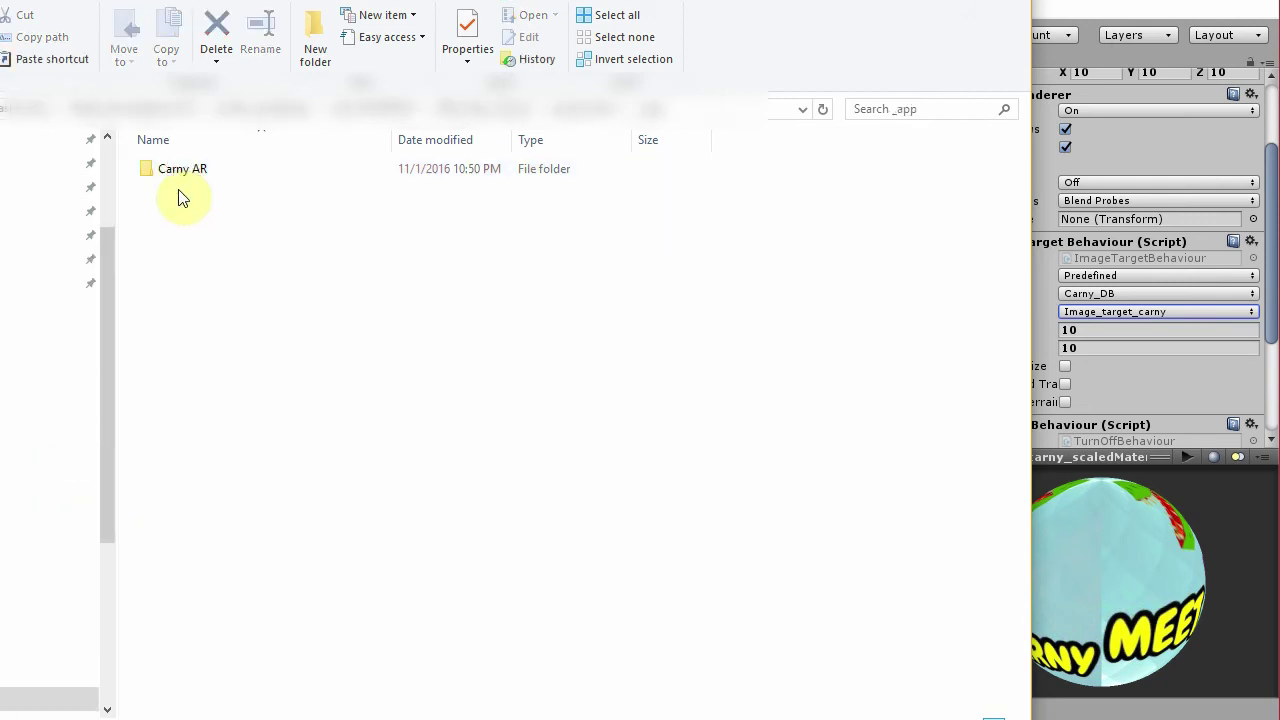
pyautogui.doubleClick(177, 171)
pyautogui.click(179, 176)
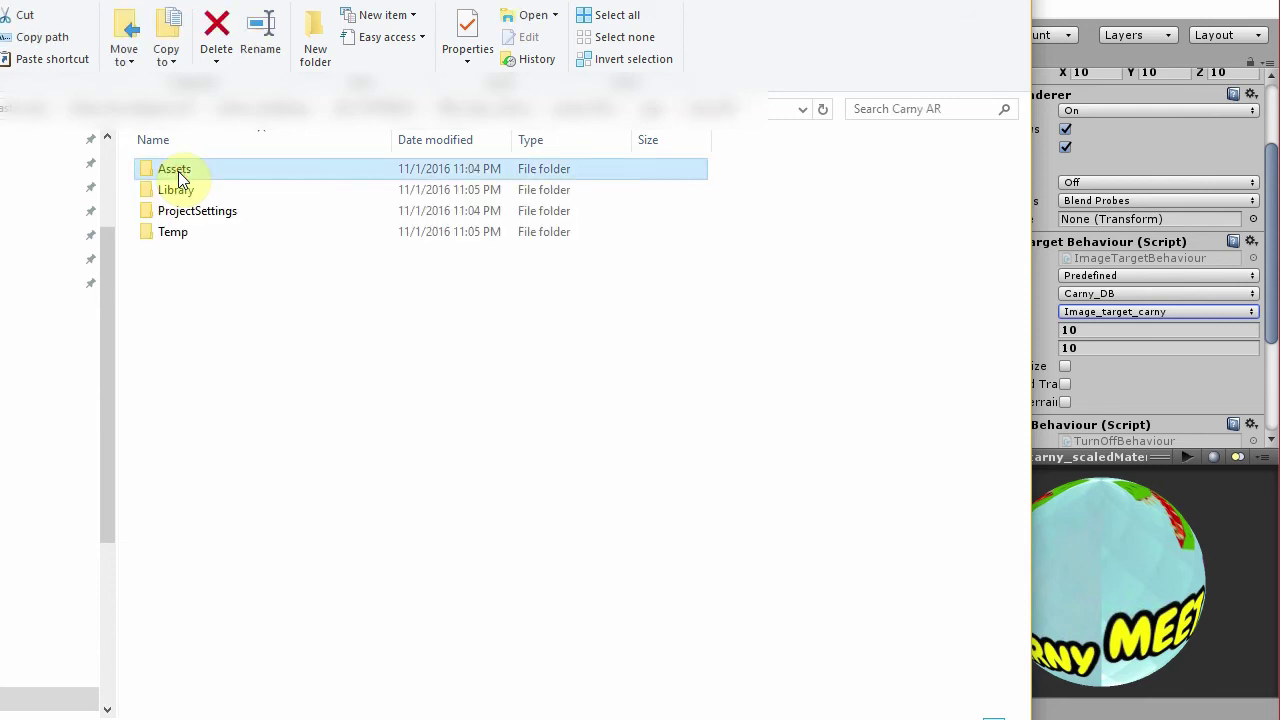
pyautogui.doubleClick(177, 172)
pyautogui.rightClick(195, 528)
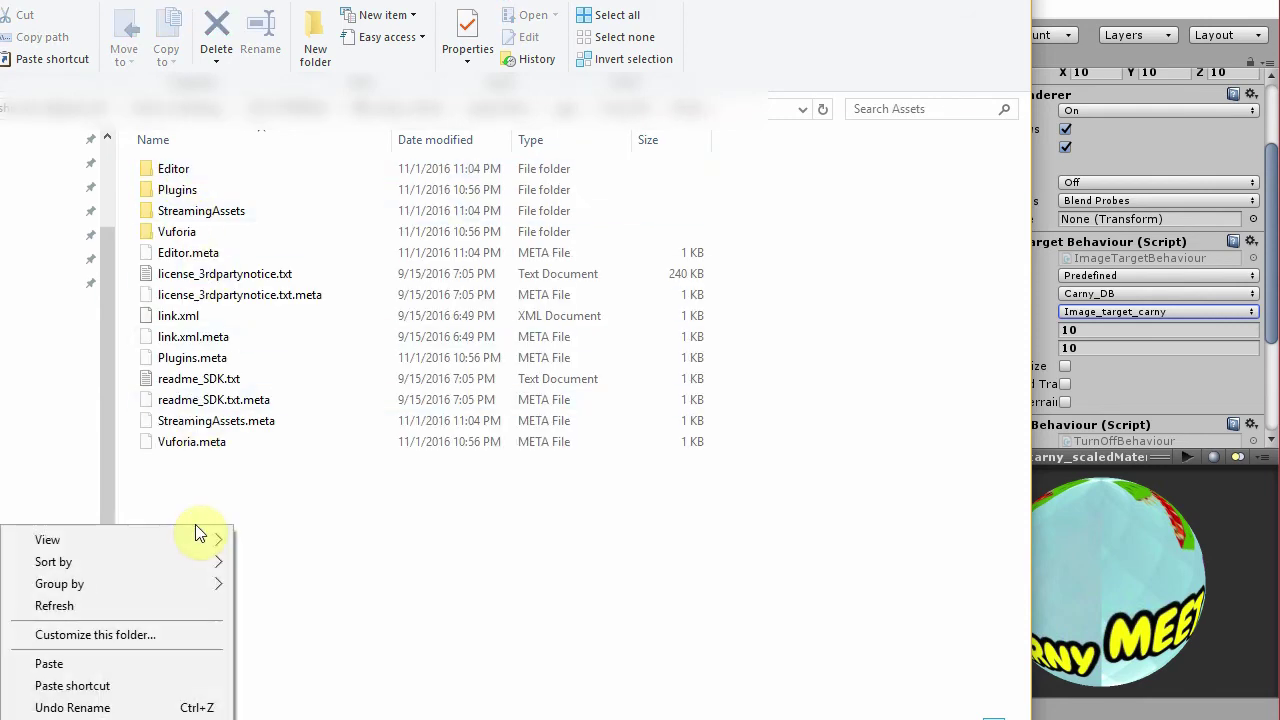
pyautogui.click(121, 662)
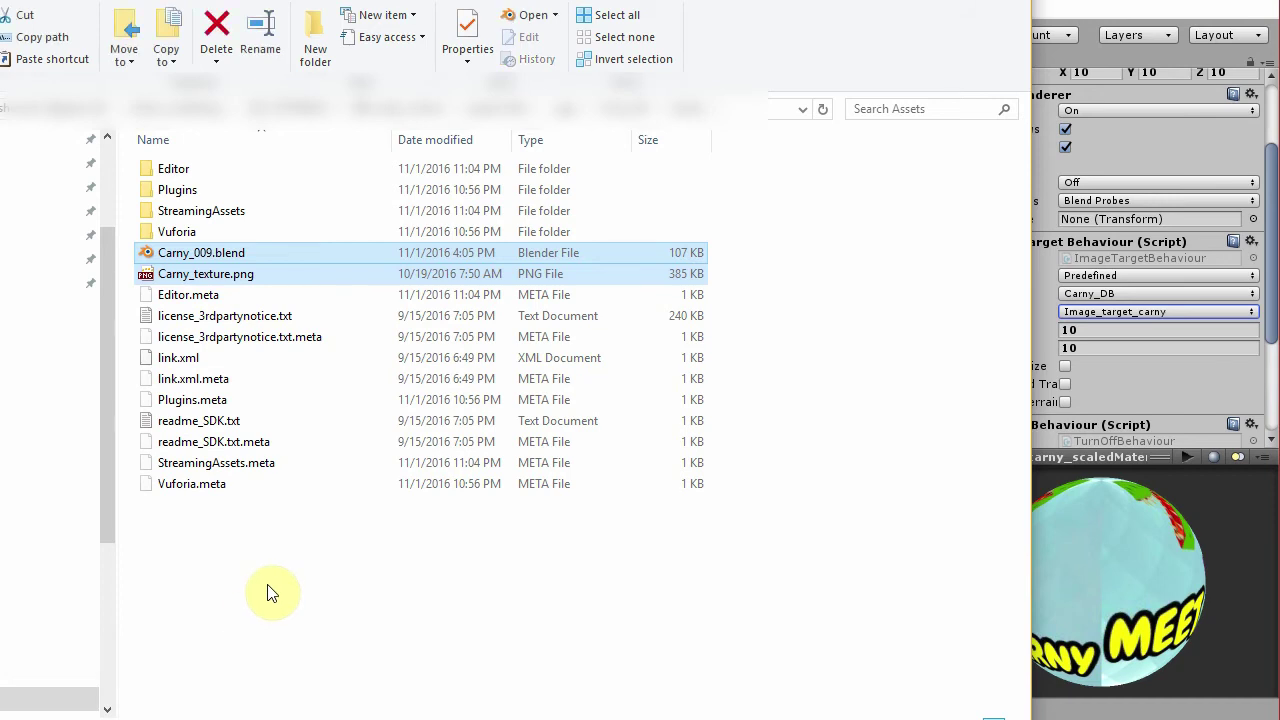
pyautogui.hotkey('alt', 'Tab')
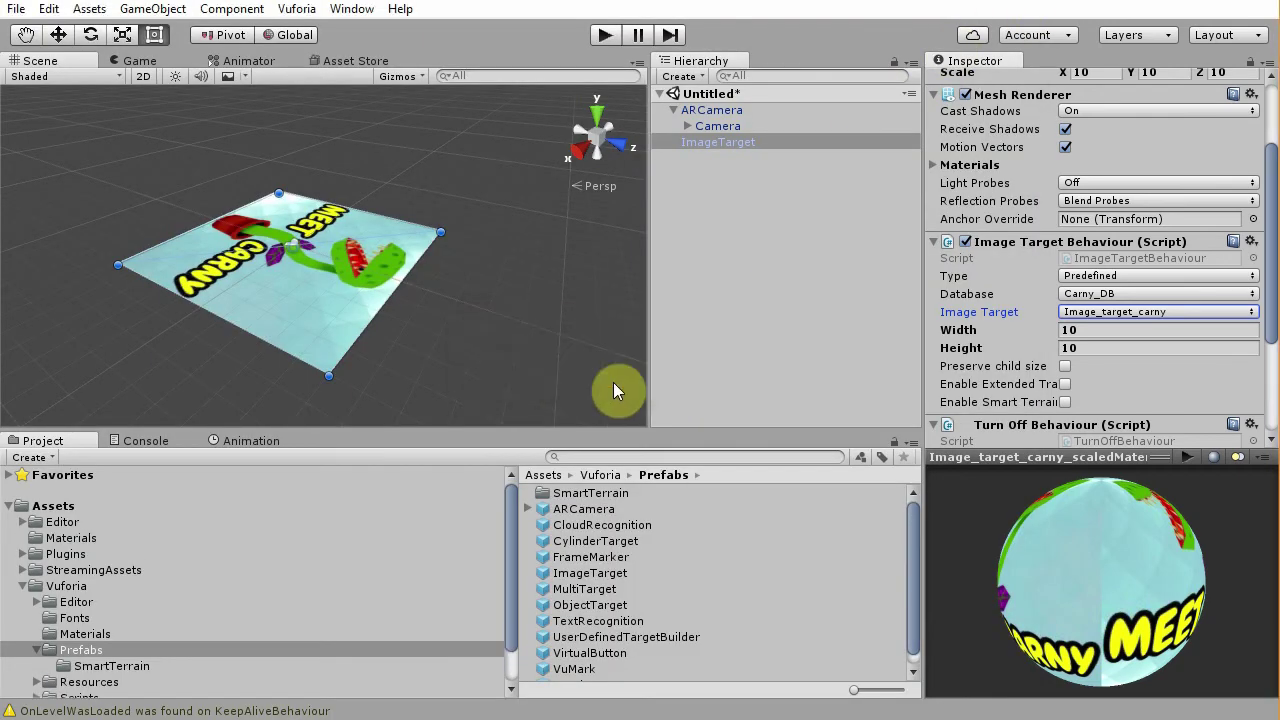
# - Select Carny_009 in Assets to view its Default Take and ArmatureAction clips (frames 0–129)
pyautogui.click(53, 508)
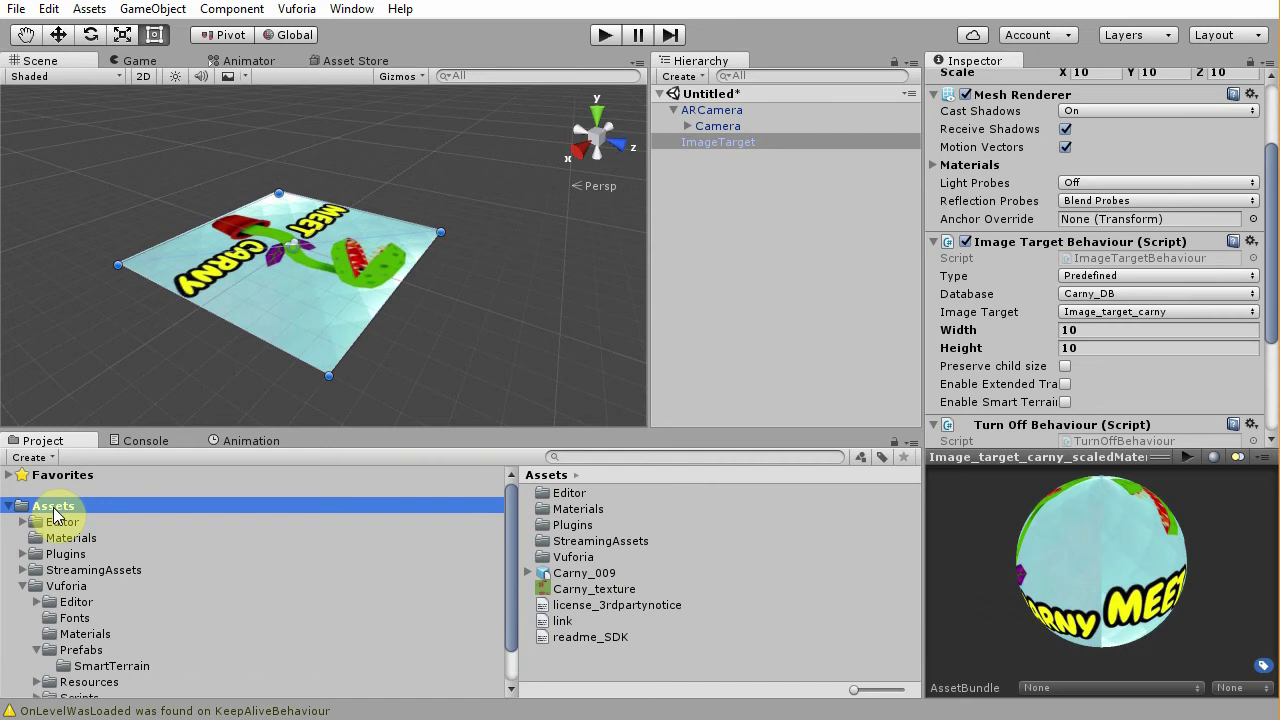
pyautogui.click(587, 577)
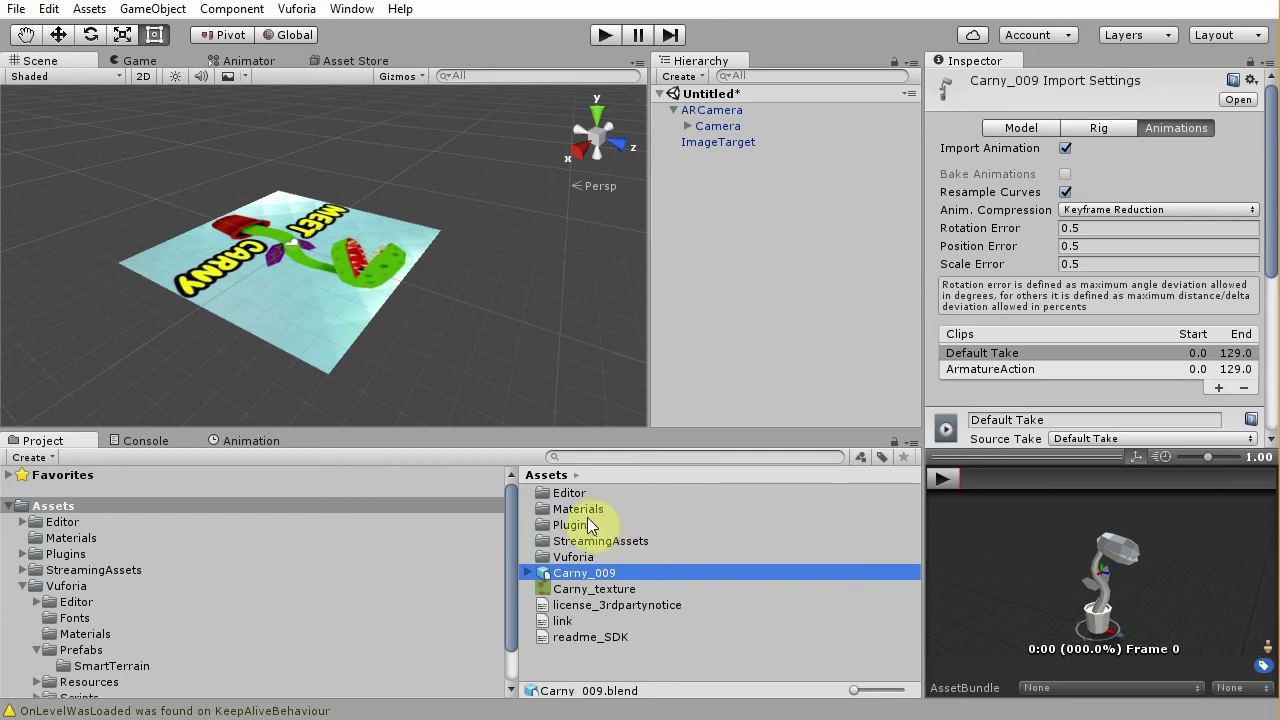
# - Switch the Materials folder's Material to the Unlit/Texture shader
pyautogui.doubleClick(549, 508)
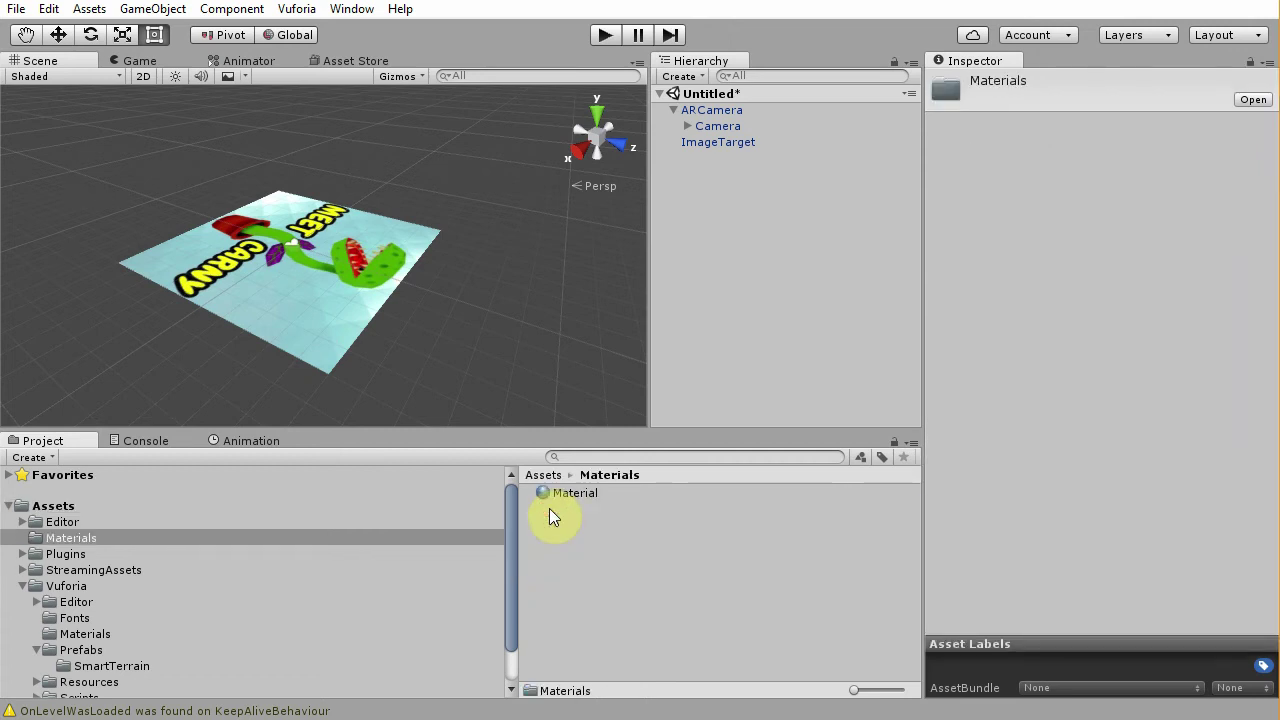
pyautogui.click(578, 496)
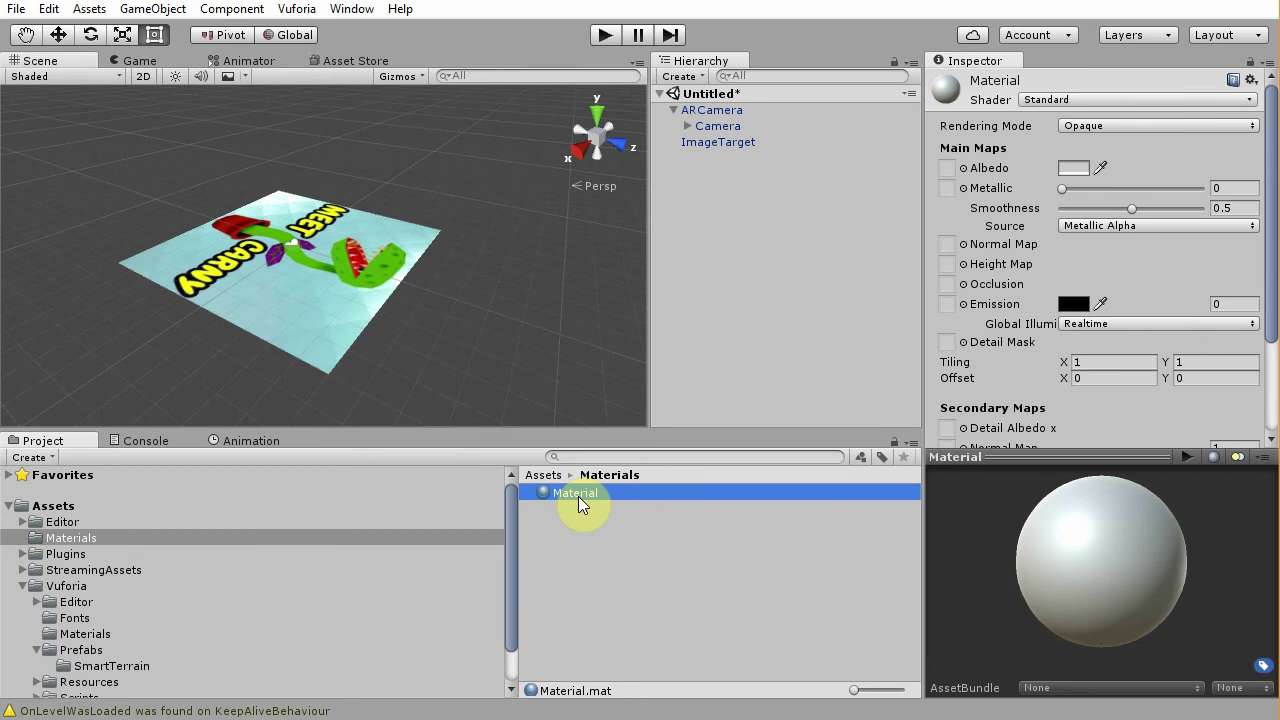
pyautogui.click(1046, 100)
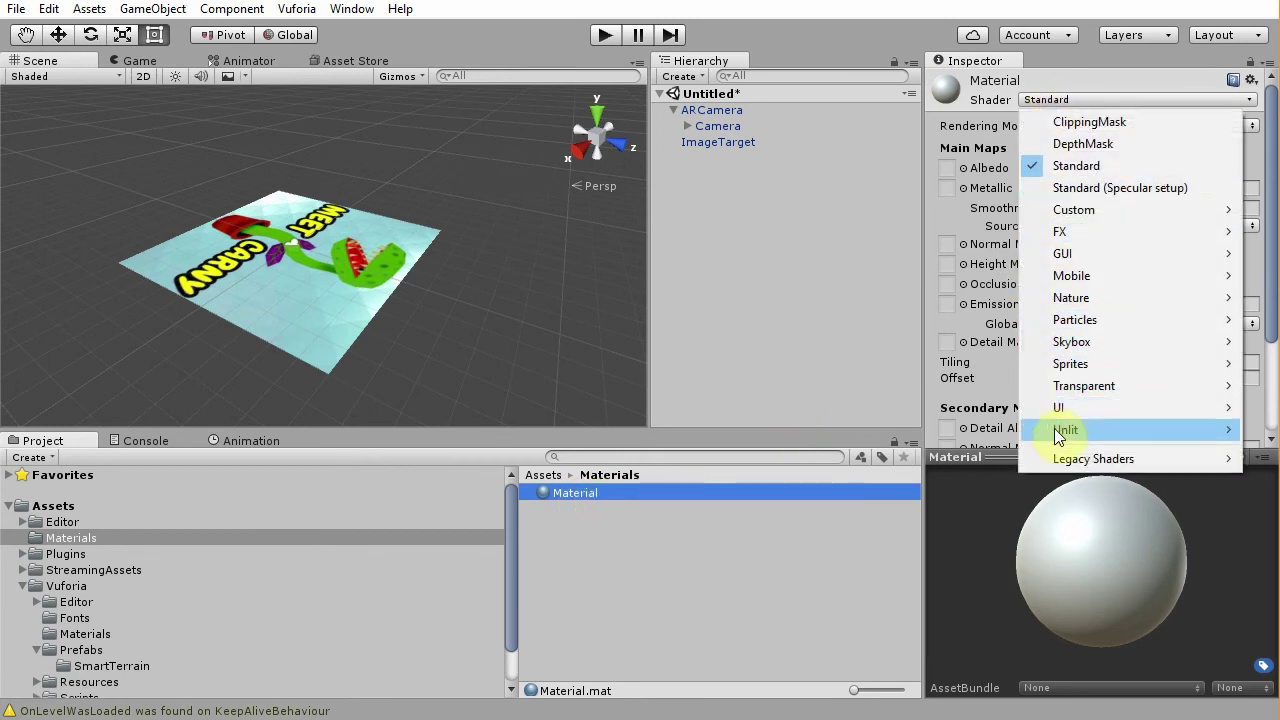
pyautogui.moveTo(1056, 432)
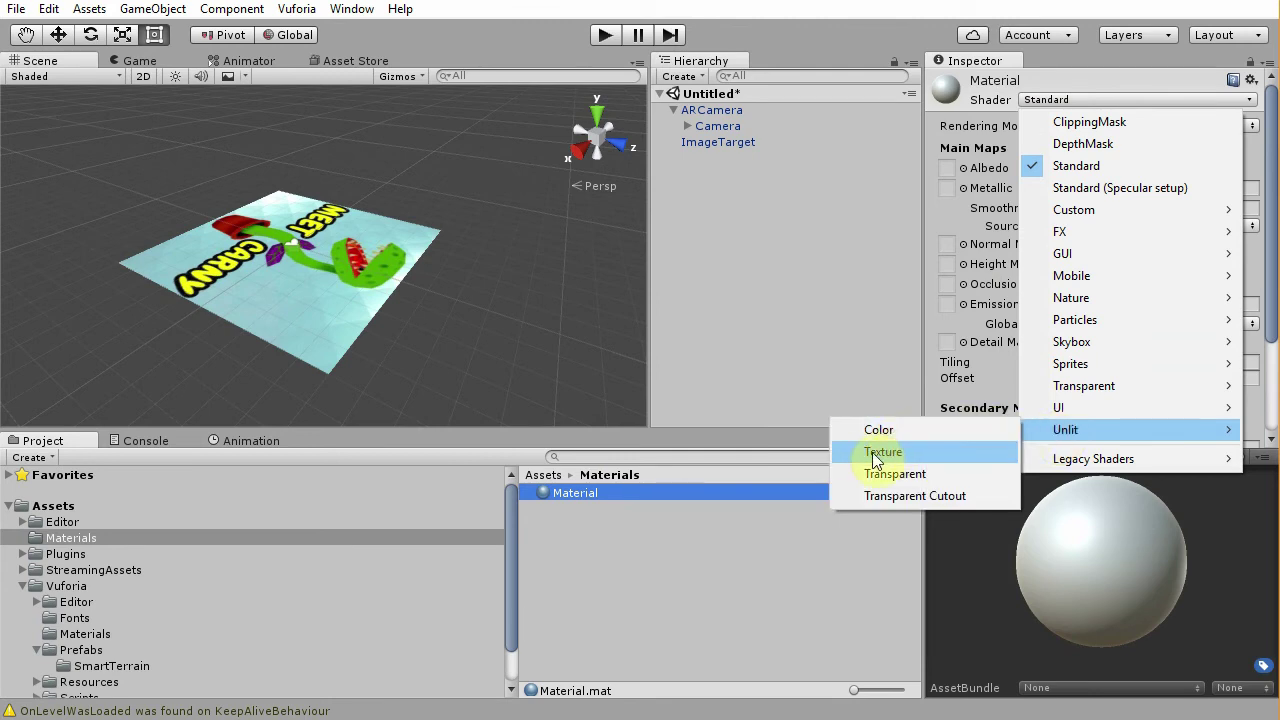
pyautogui.click(880, 455)
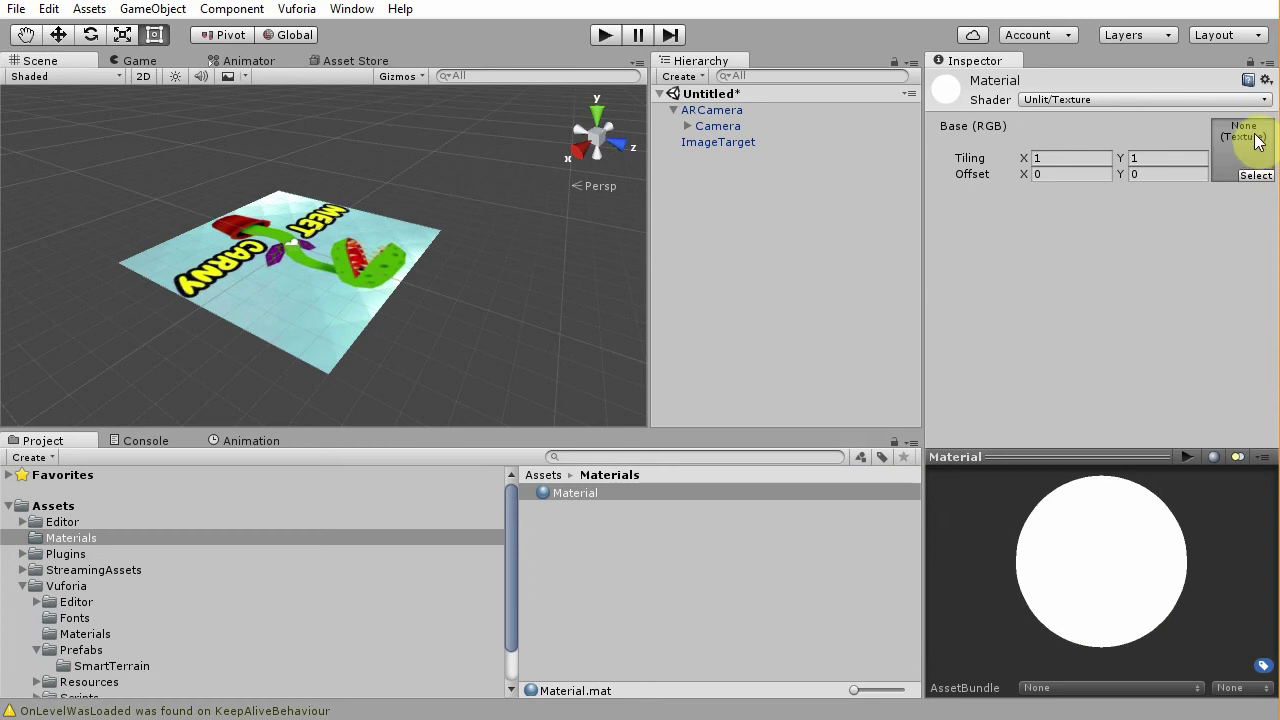
# - Assign Carny_texture as the material's Base (RGB) texture and preview the textured Carny_009
pyautogui.click(50, 506)
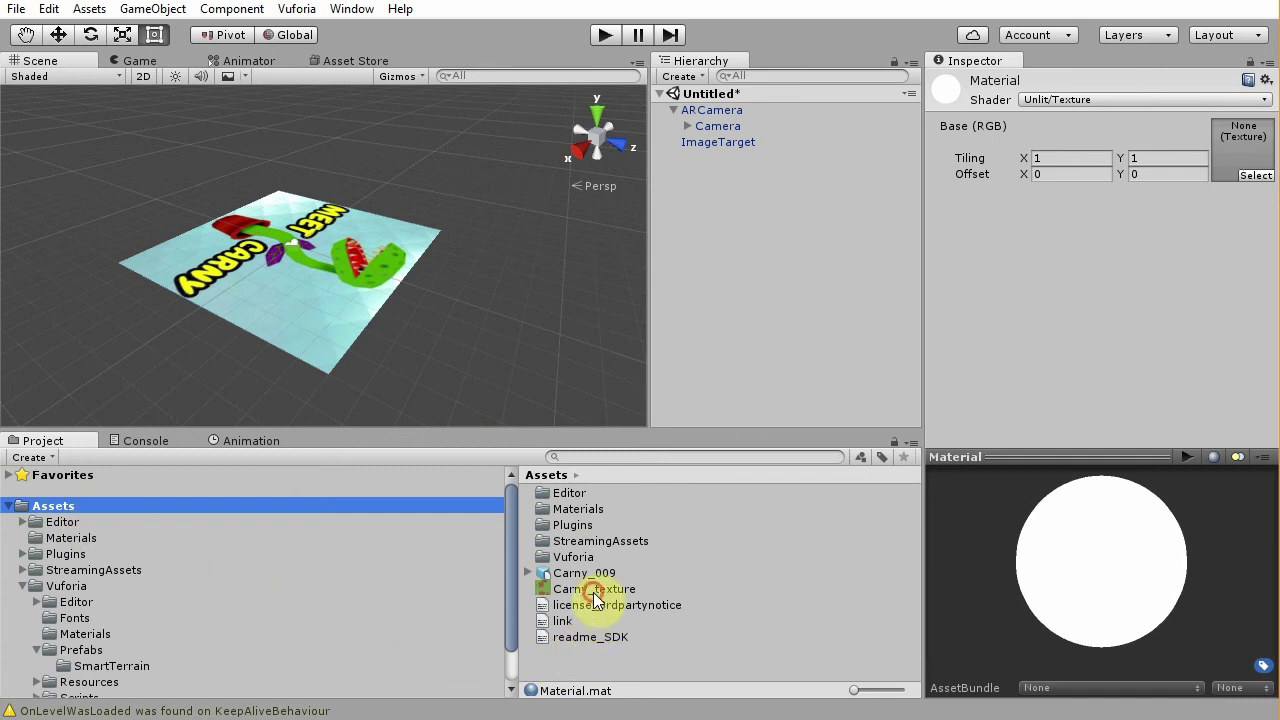
pyautogui.moveTo(585, 589); pyautogui.dragTo(1227, 157)
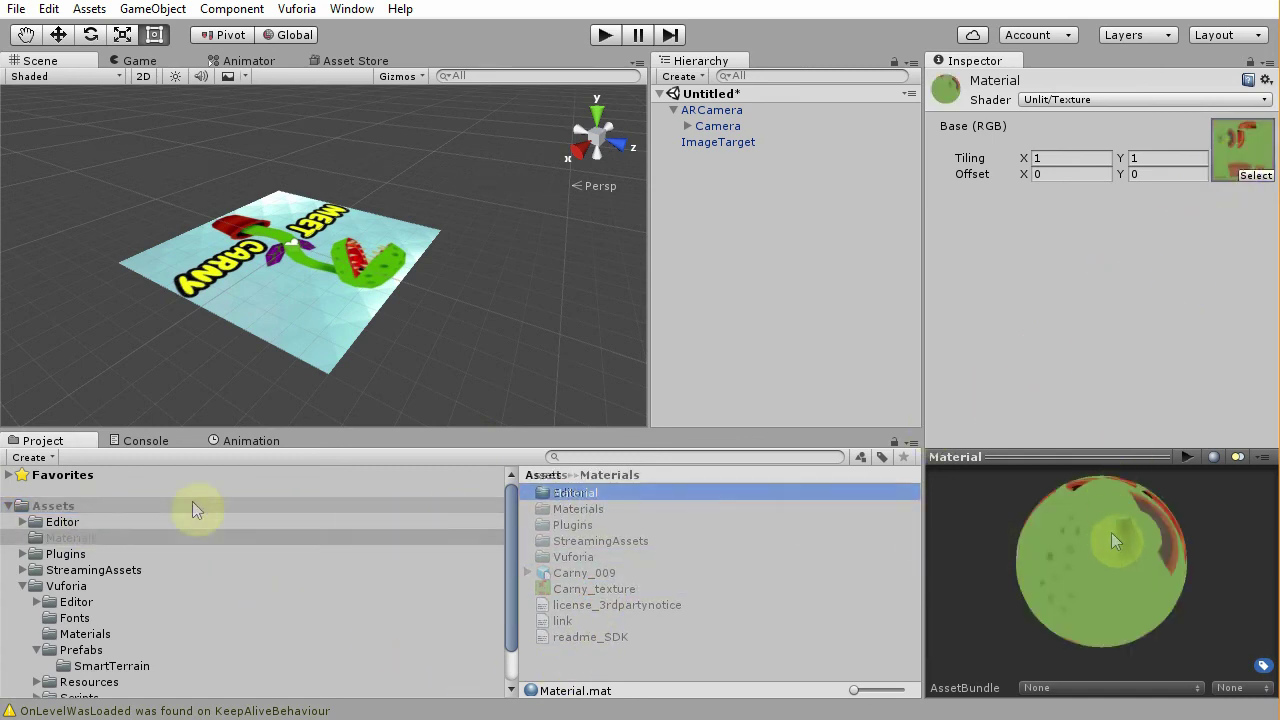
pyautogui.click(53, 508)
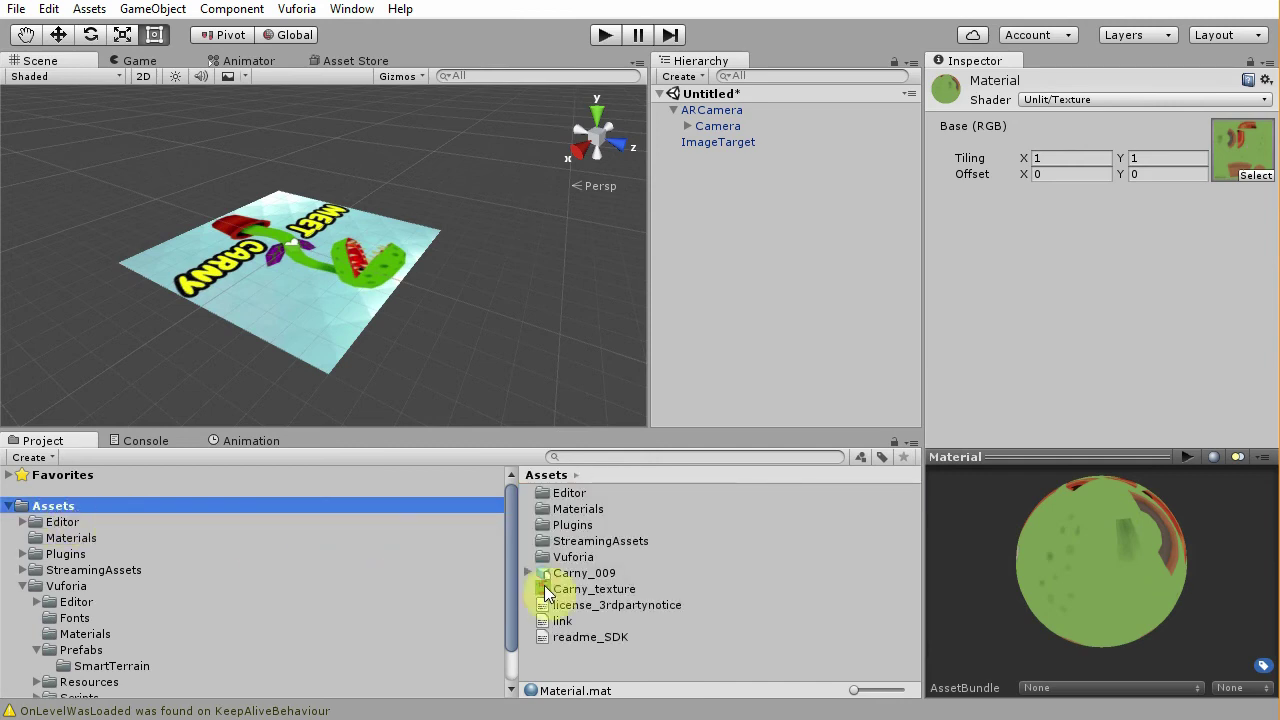
pyautogui.click(553, 572)
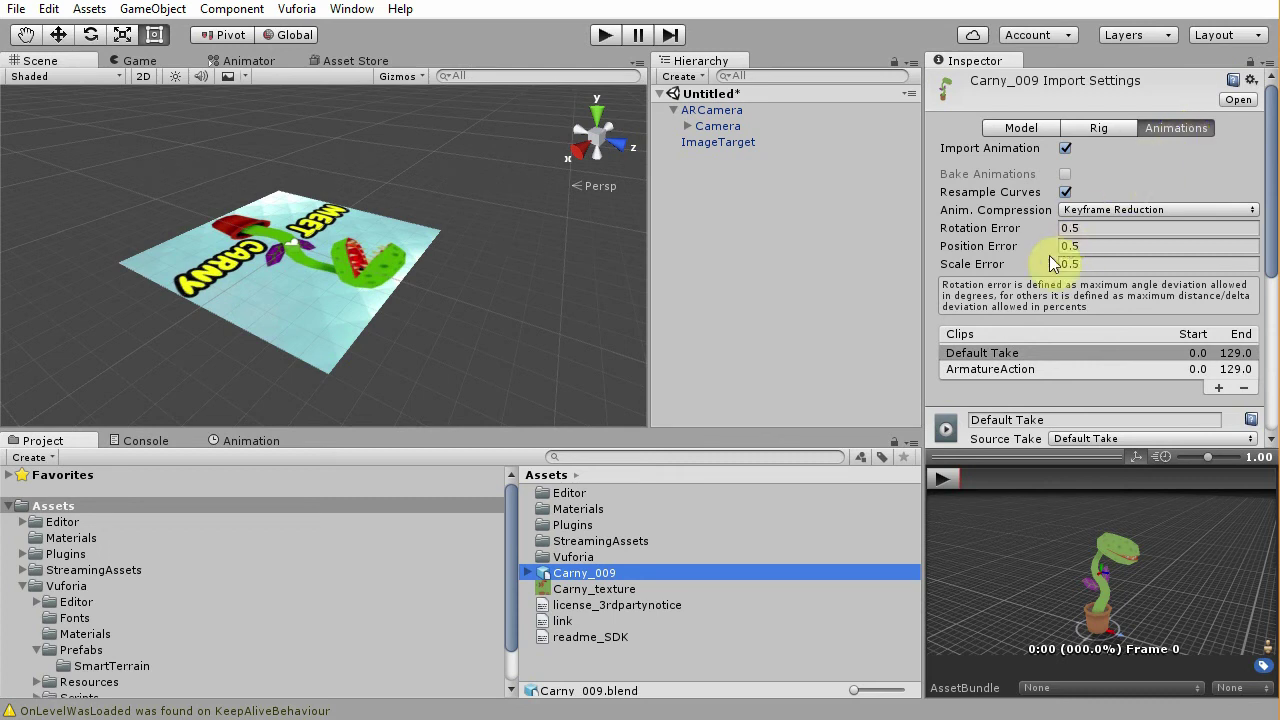
# - Turn on Loop Time for Default Take and remove the ArmatureAction clip
pyautogui.scroll(-3, 1049, 257)
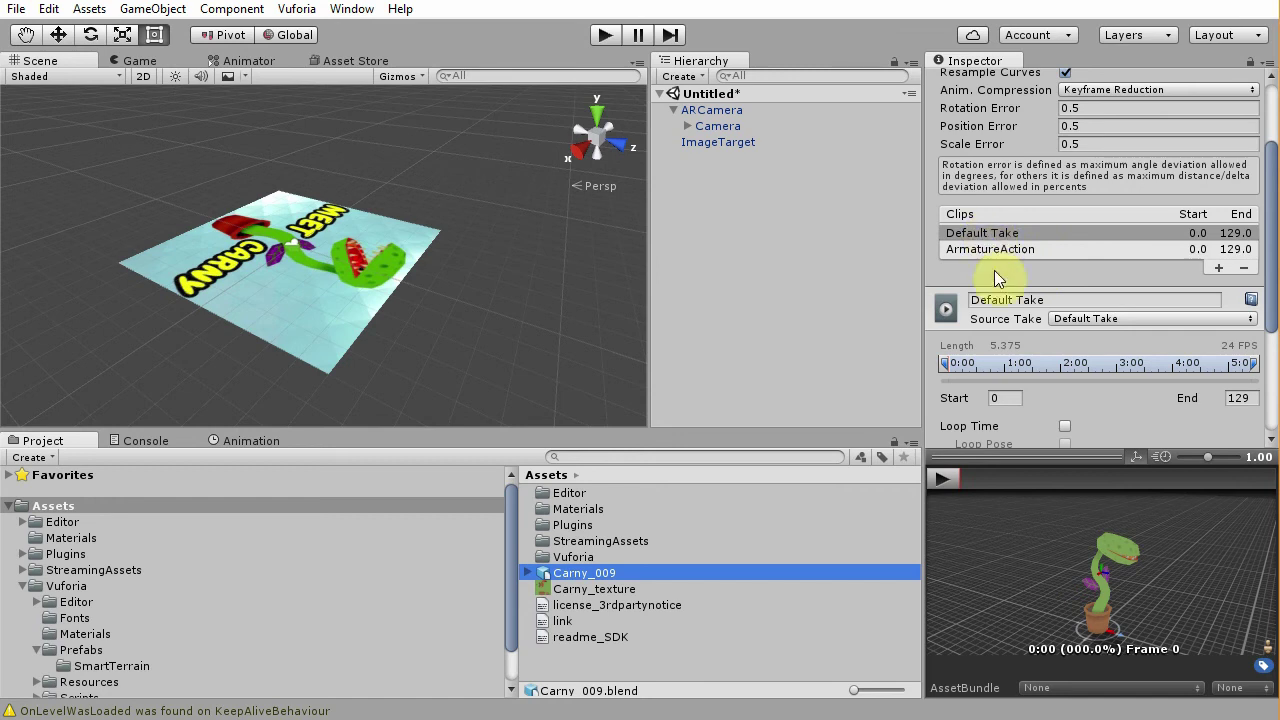
pyautogui.scroll(-2, 1063, 382)
pyautogui.click(1065, 366)
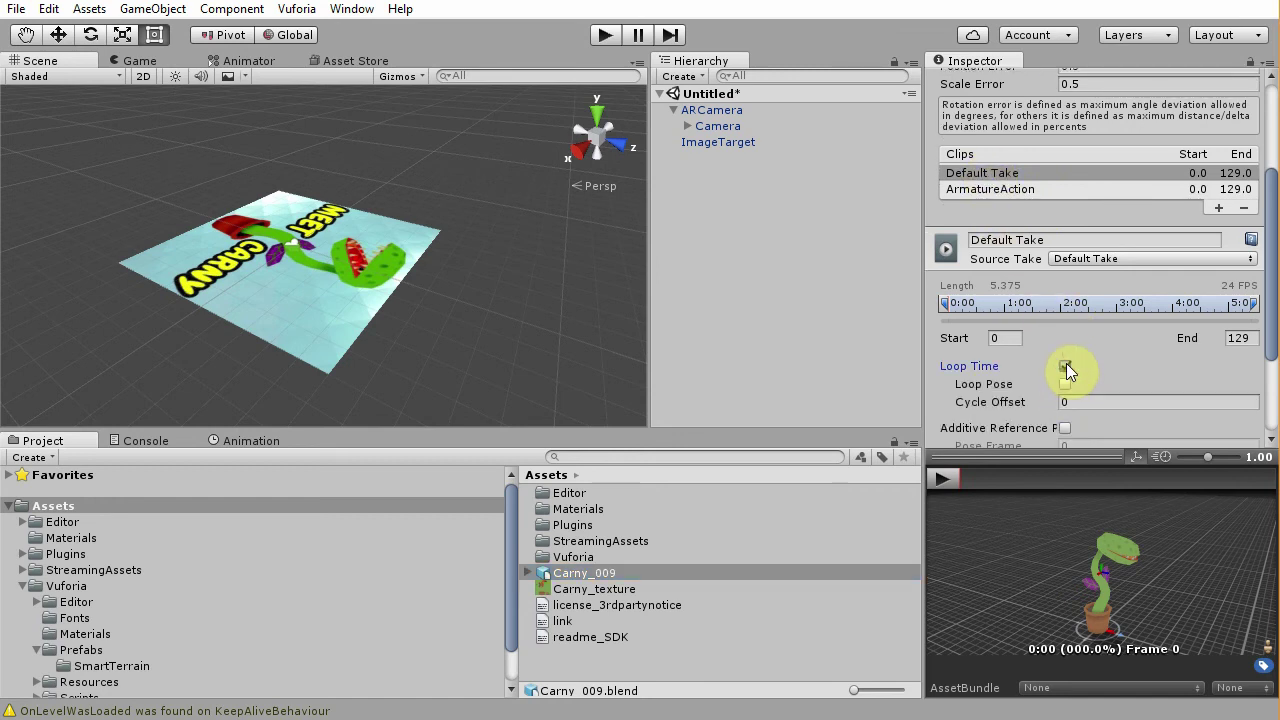
pyautogui.scroll(2, 1099, 358)
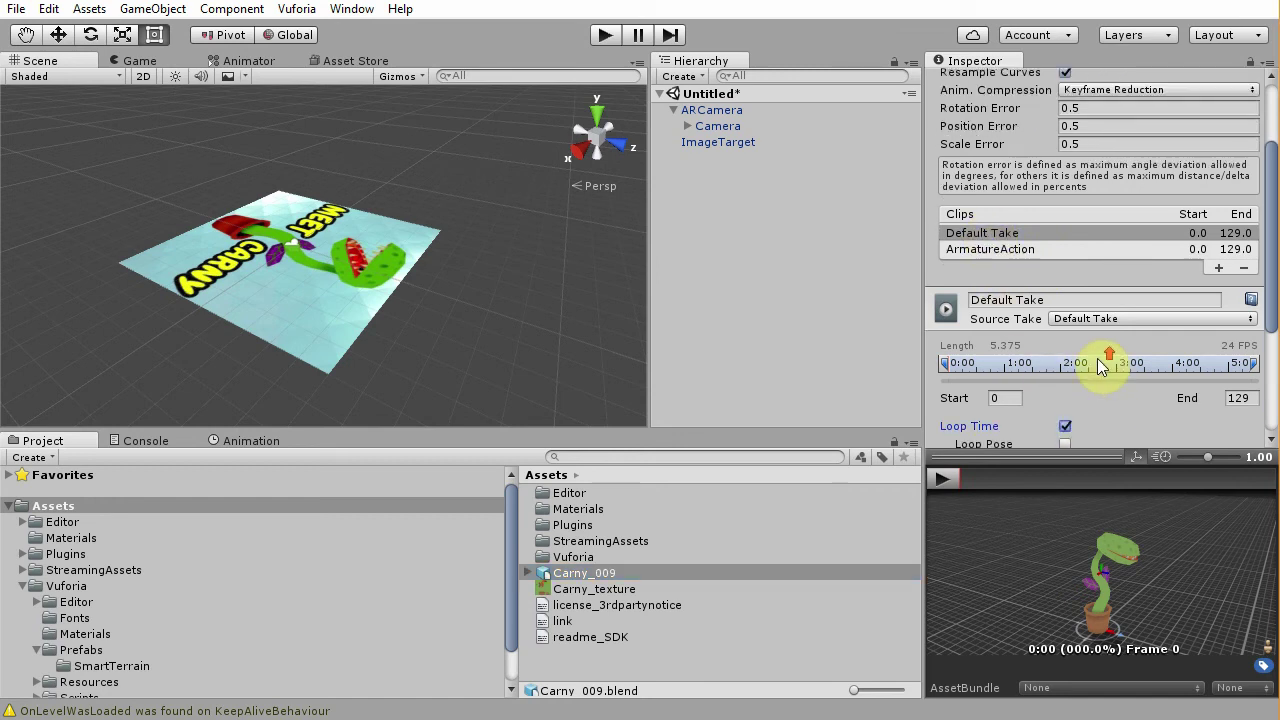
pyautogui.click(1072, 250)
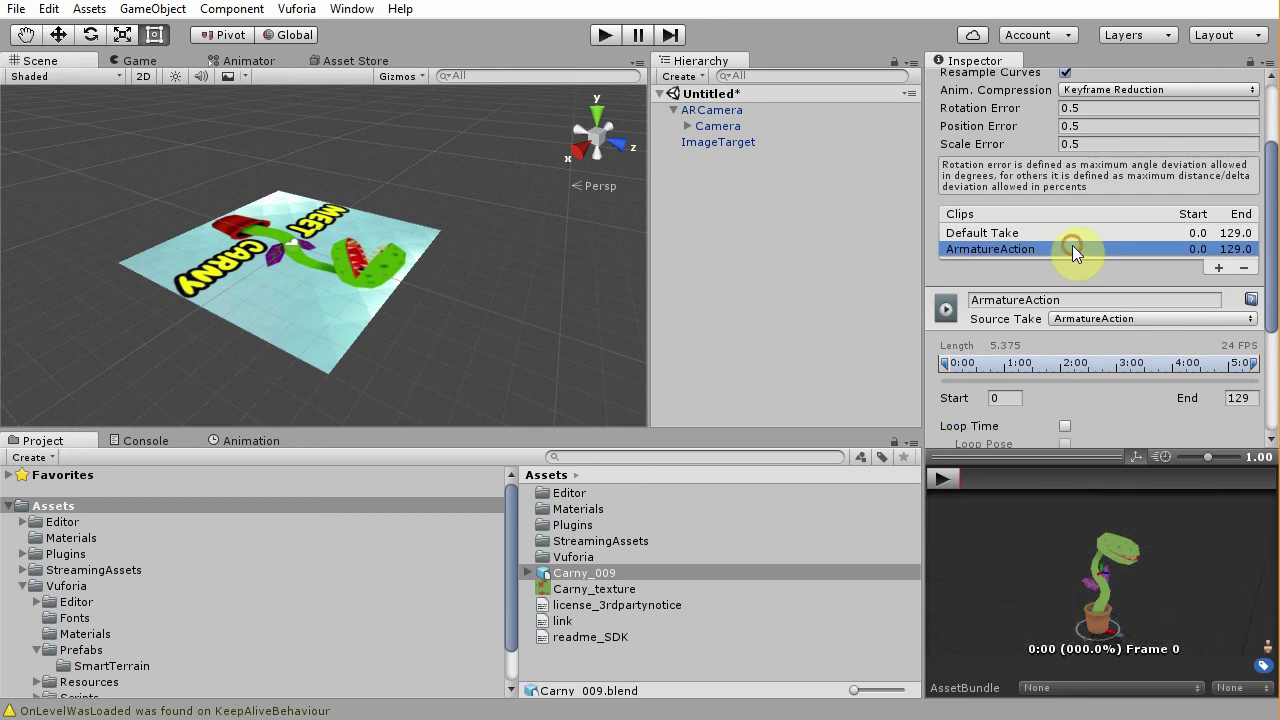
pyautogui.click(1245, 268)
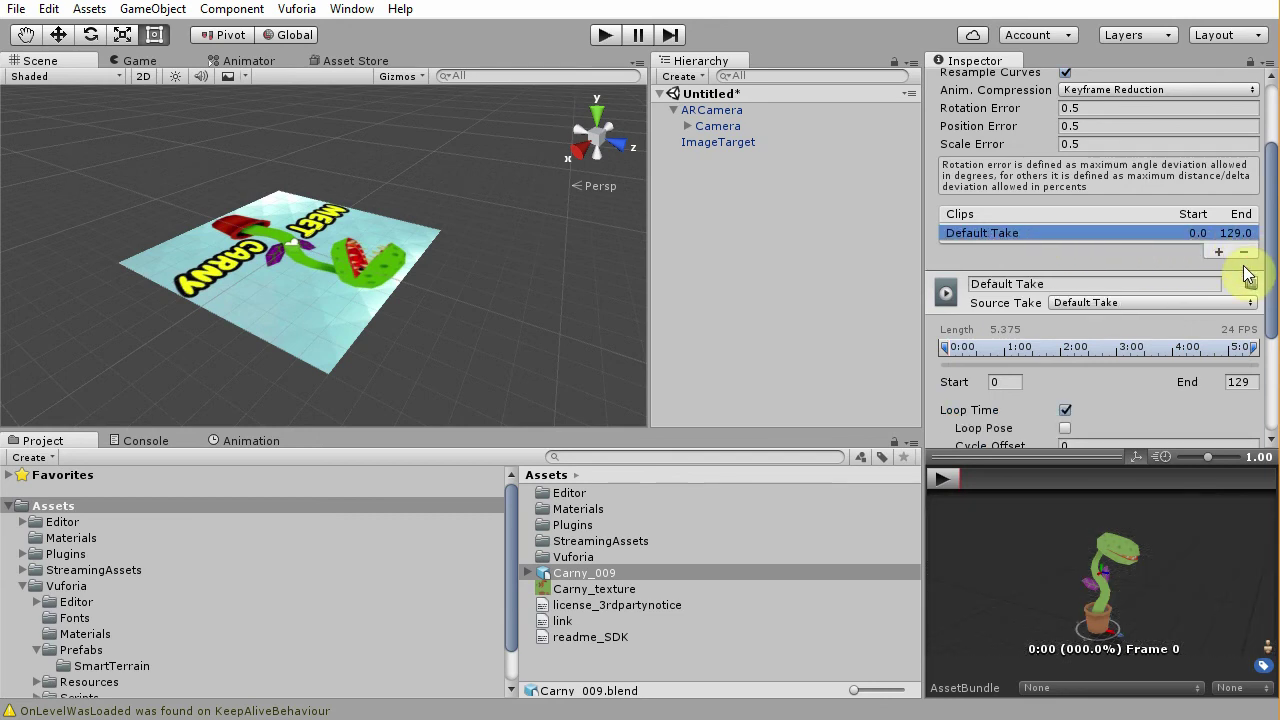
# - Preview the looping Default Take clip and apply the animation import changes
pyautogui.click(947, 484)
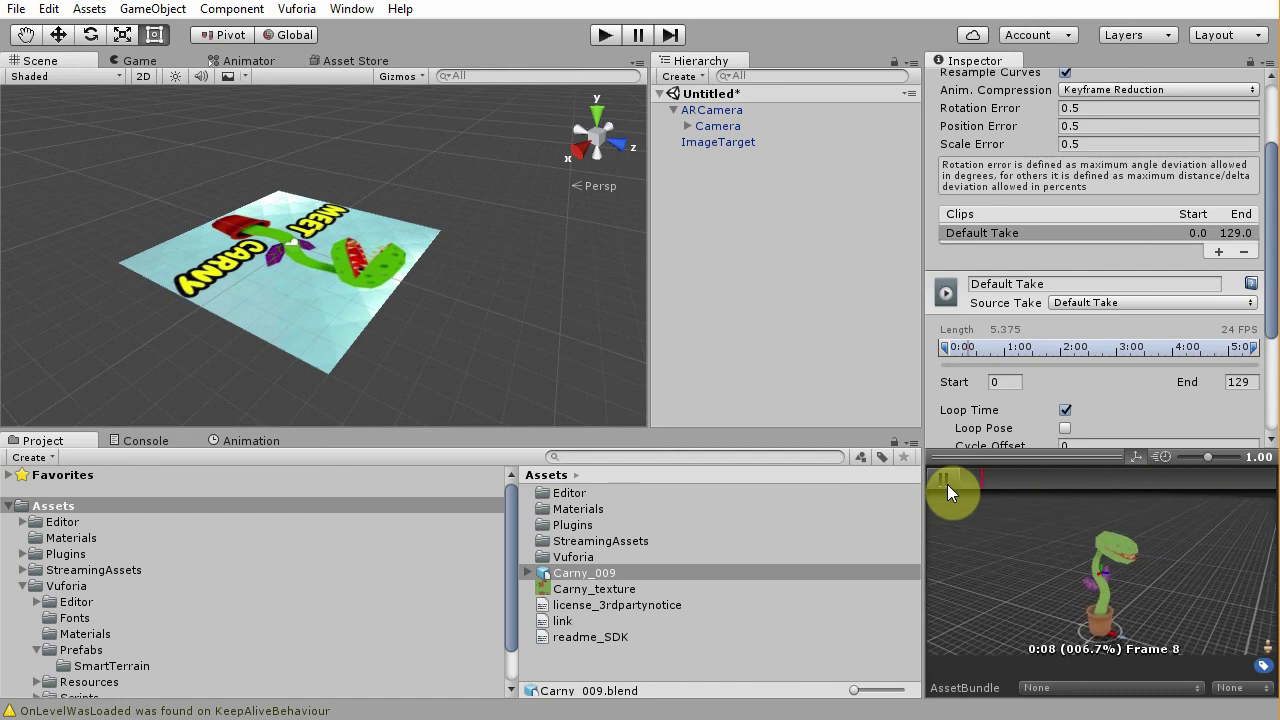
pyautogui.click(947, 484)
pyautogui.scroll(-5, 1130, 320)
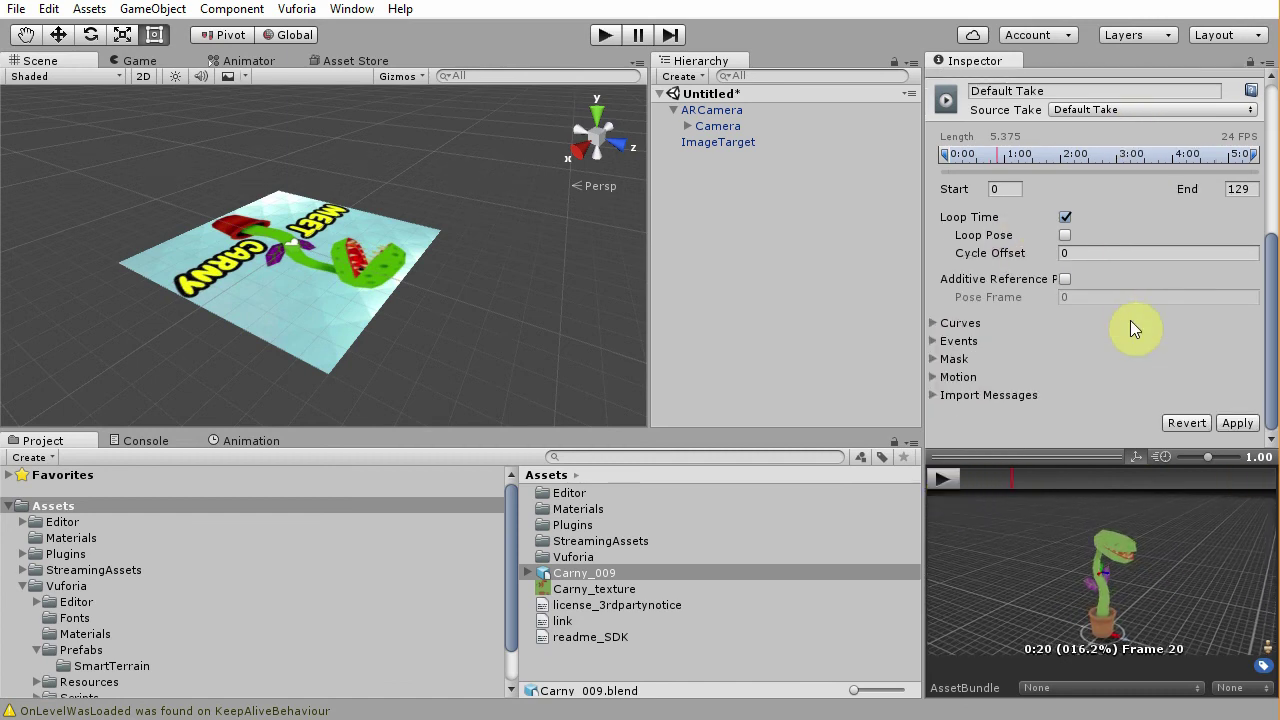
pyautogui.click(1238, 424)
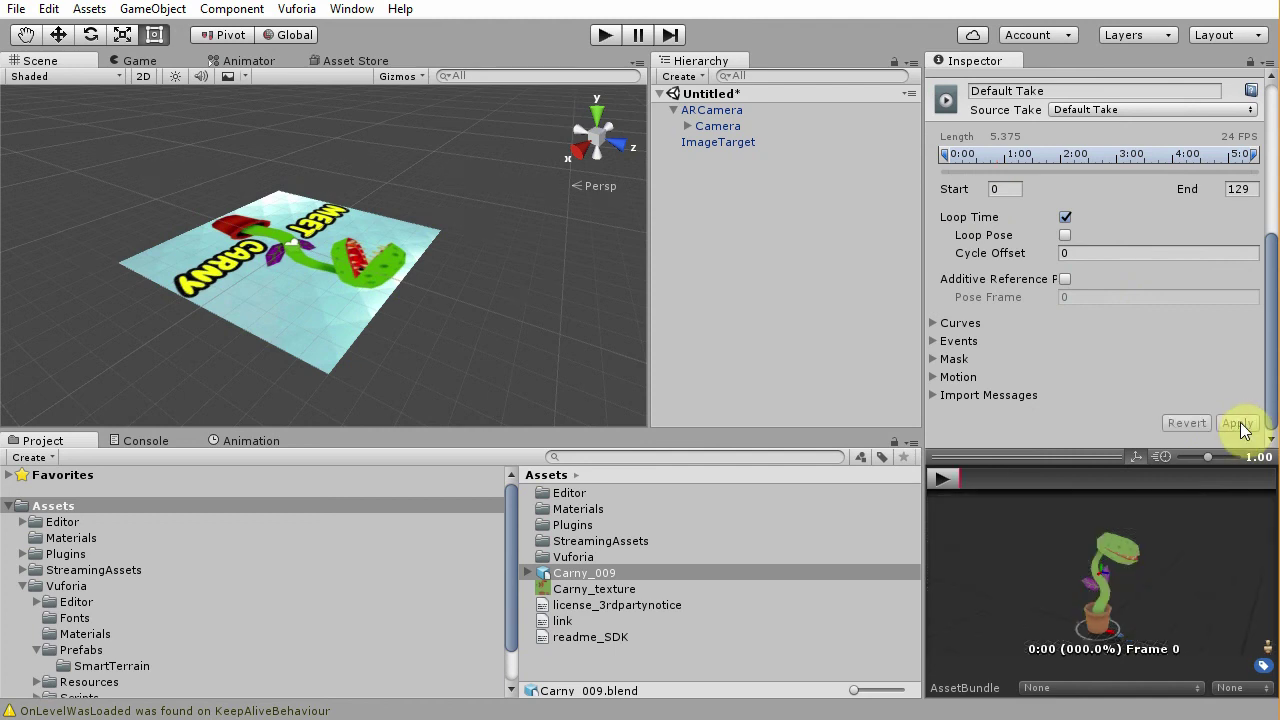
pyautogui.press('w')
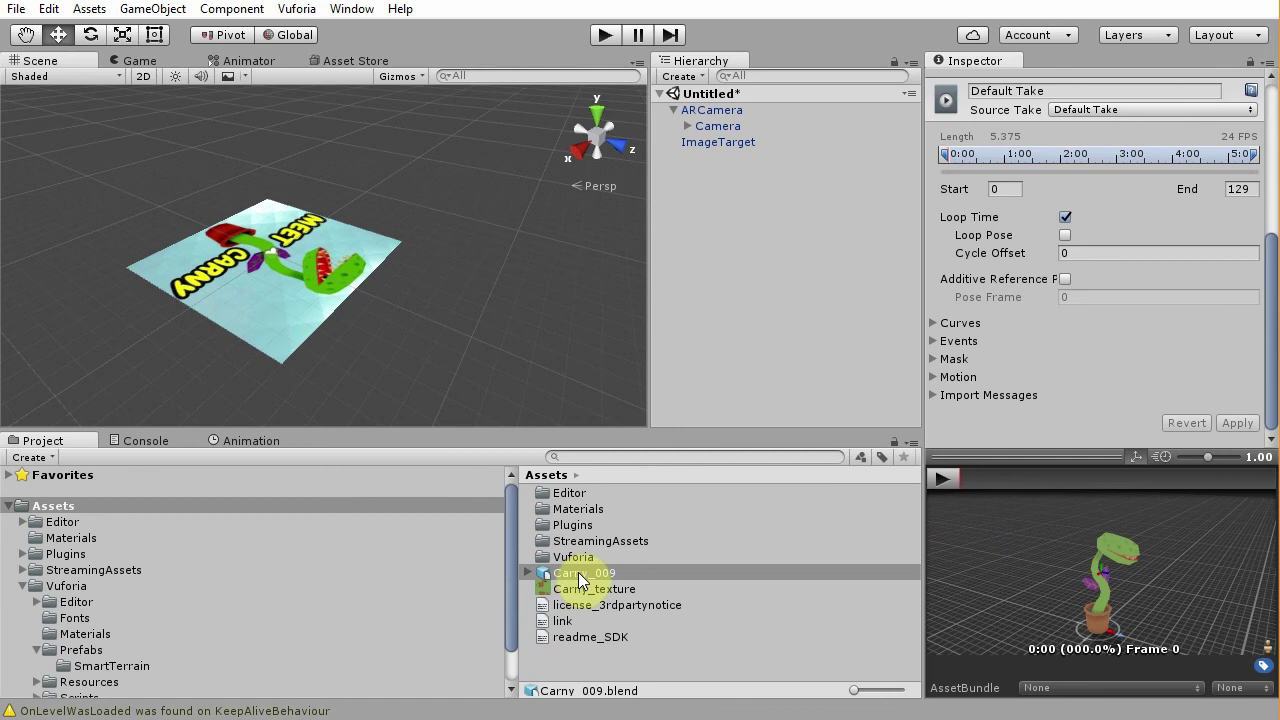
# - Make Carny_009 a child of ImageTarget in the Hierarchy
pyautogui.moveTo(580, 572); pyautogui.dragTo(720, 148)
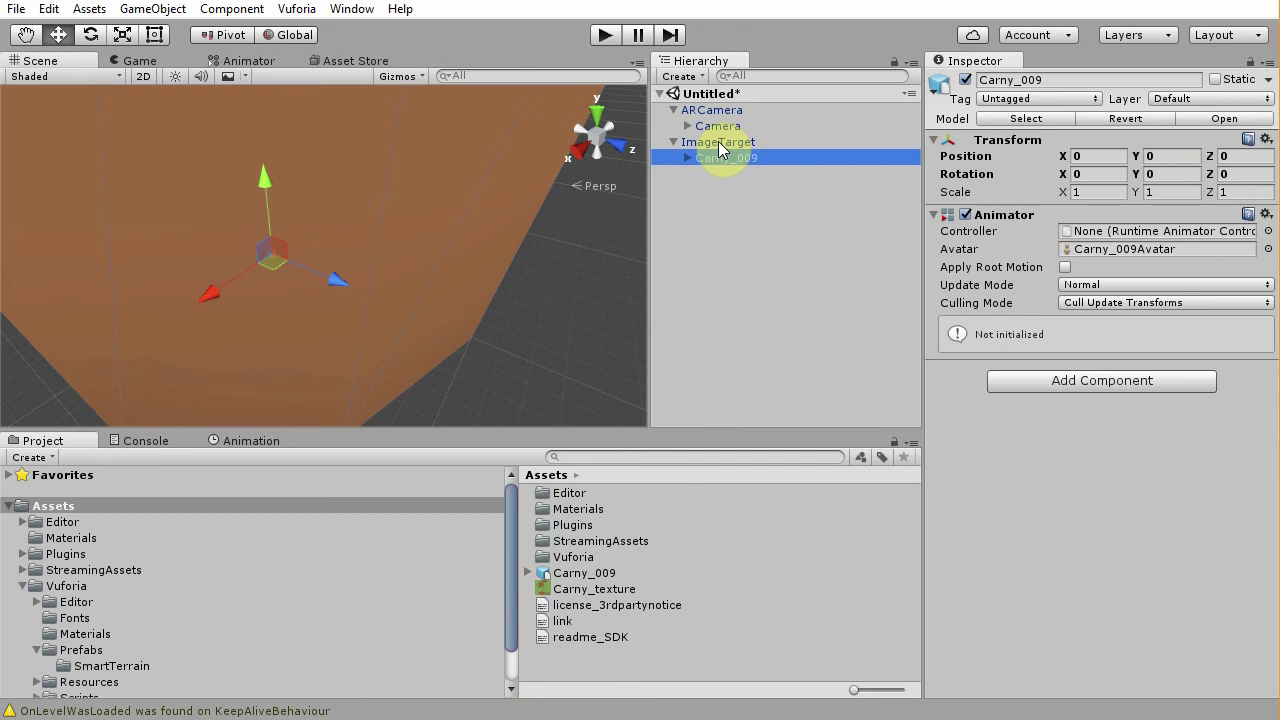
pyautogui.click(721, 145)
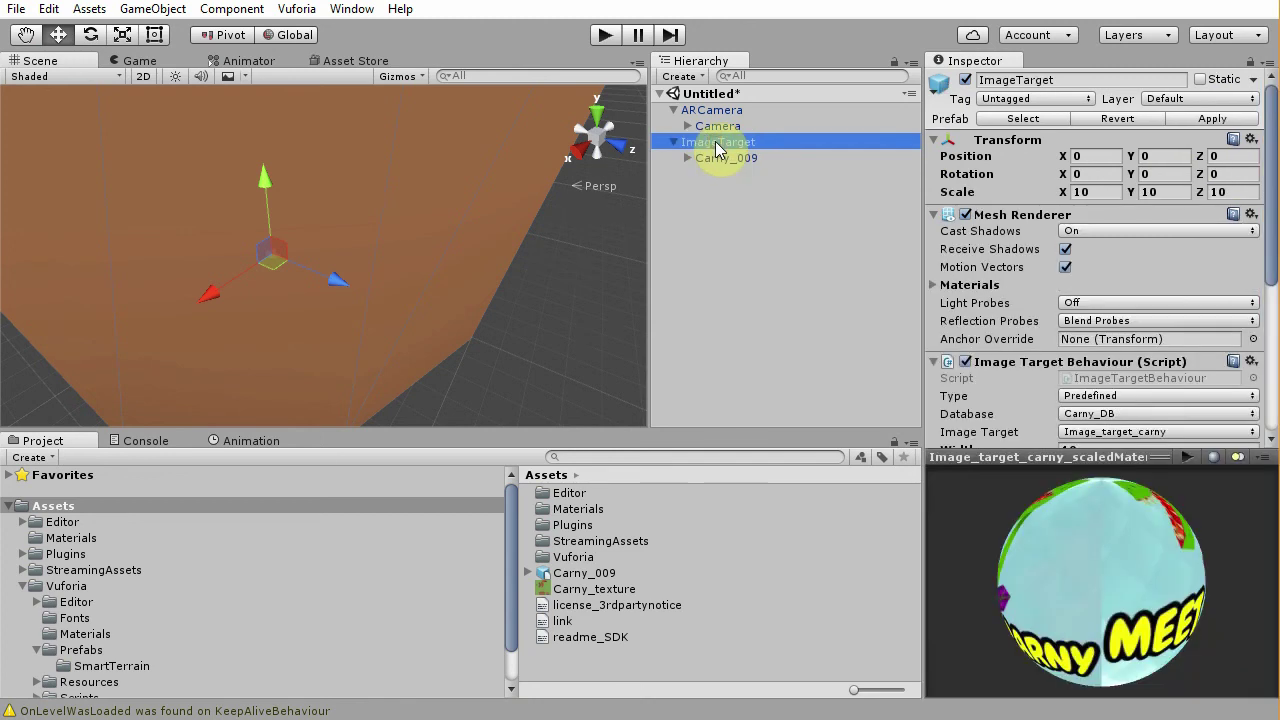
pyautogui.scroll(-3, 1015, 295)
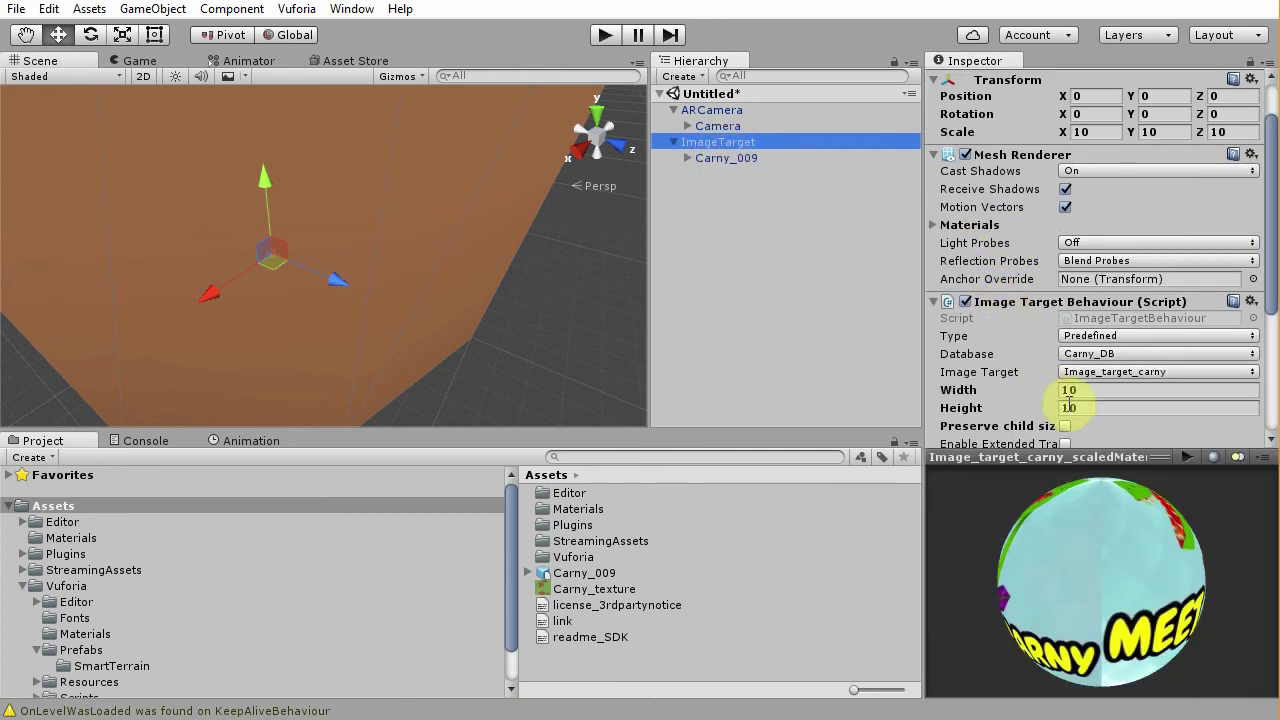
pyautogui.click(723, 158)
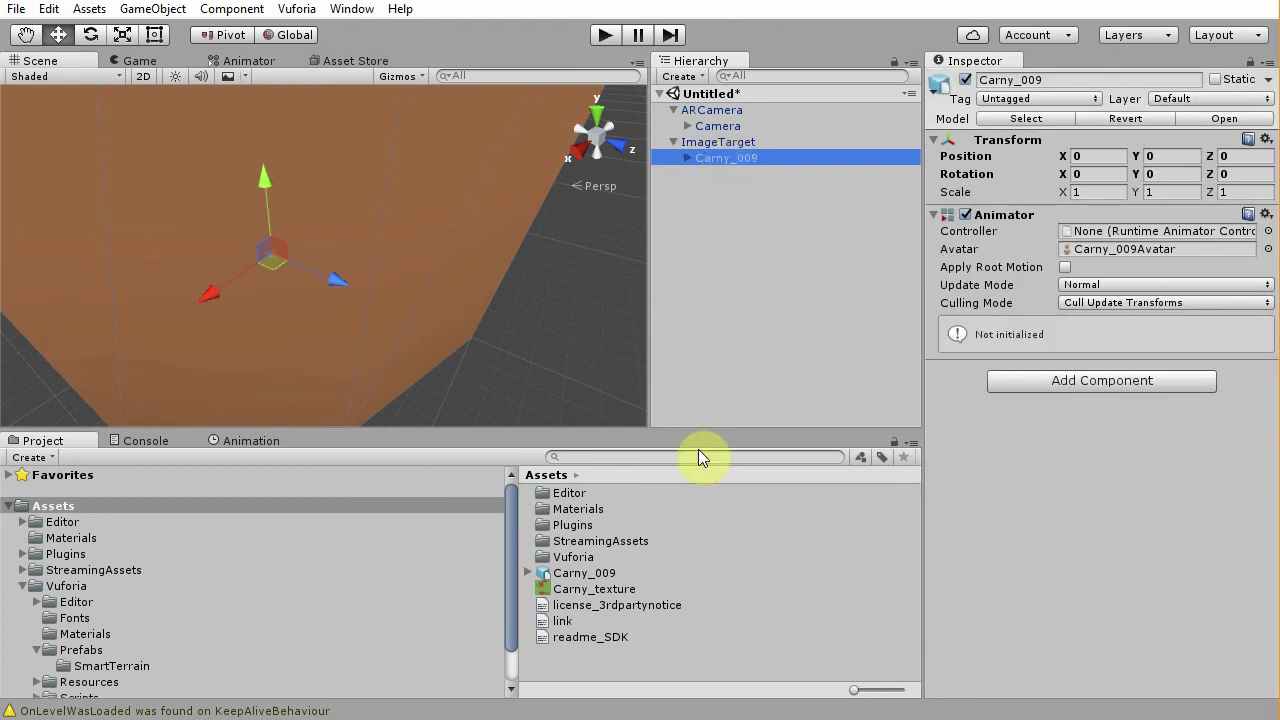
# - Set the Carny_009 model's Scale Factor to 0.1 and apply it
pyautogui.click(585, 572)
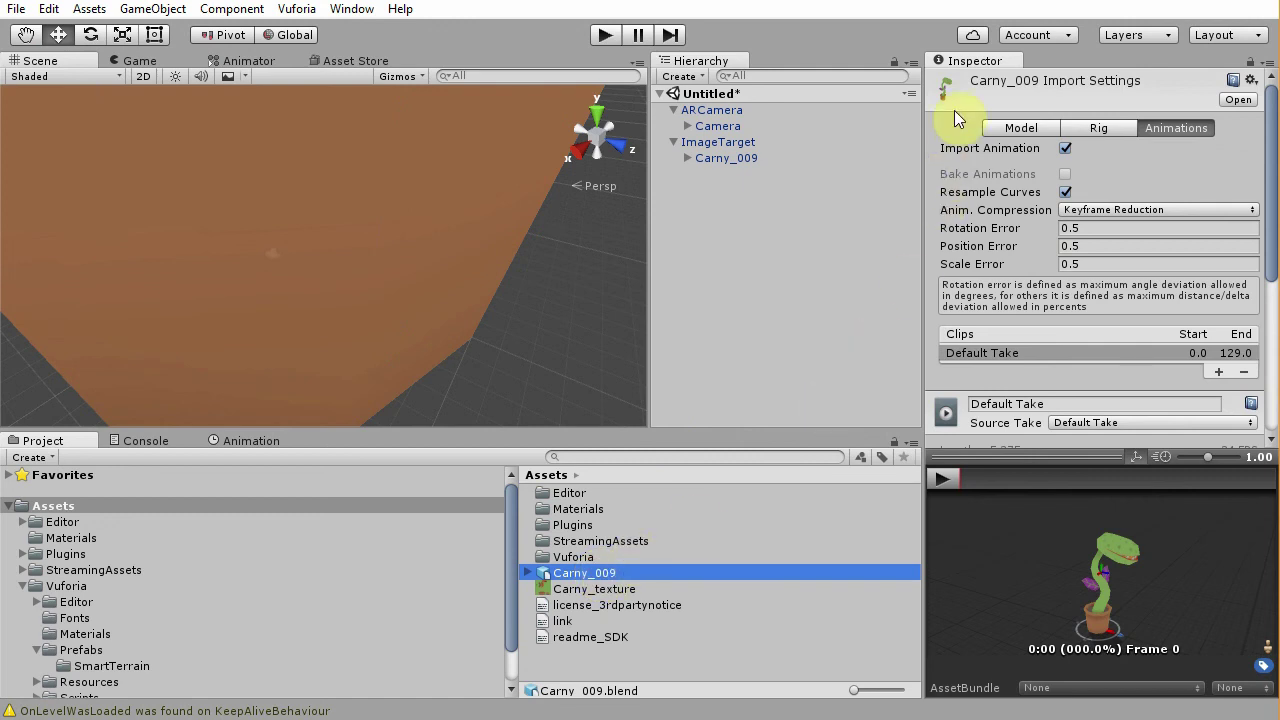
pyautogui.click(1005, 127)
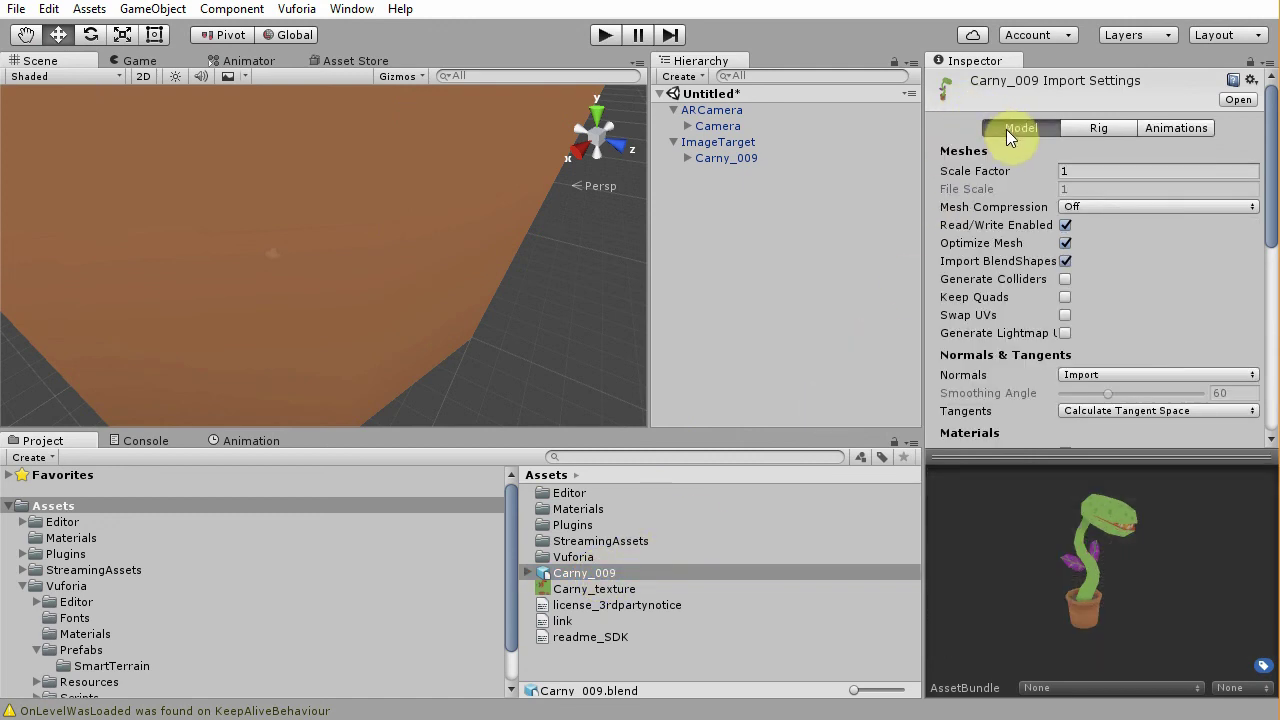
pyautogui.click(1074, 173)
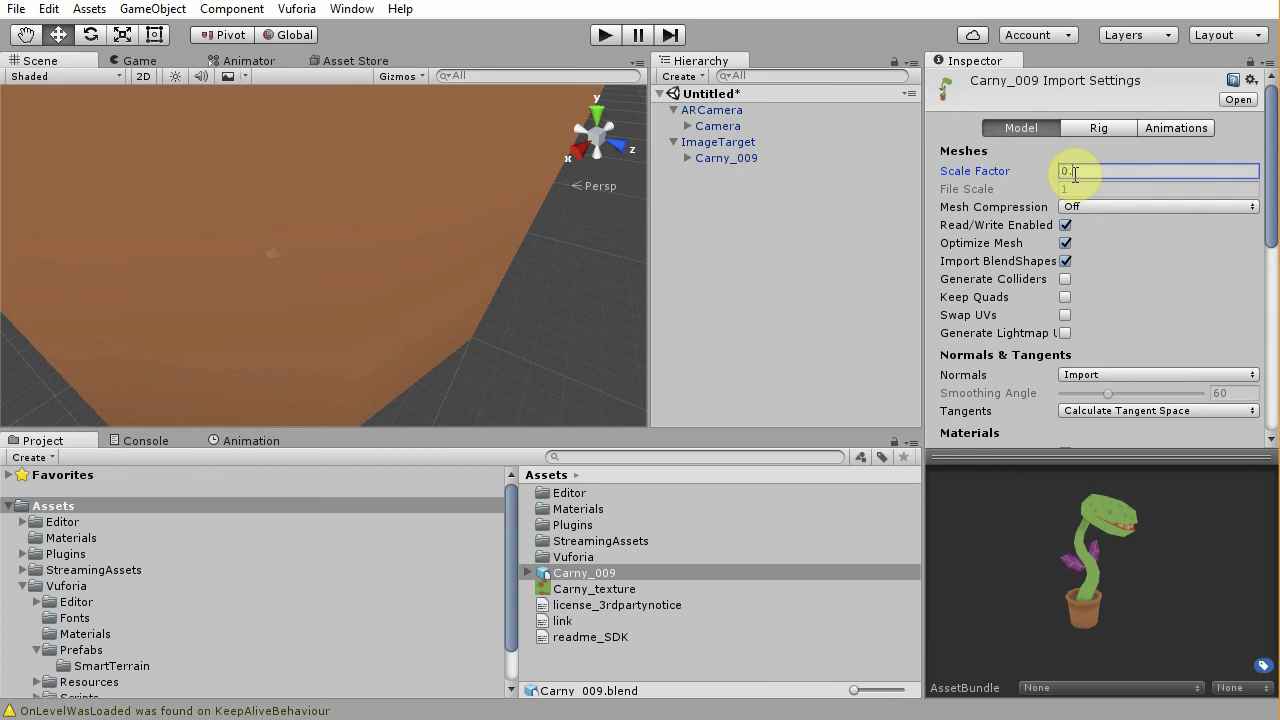
pyautogui.write('0.1')
pyautogui.moveTo(1270, 196); pyautogui.dragTo(1275, 405)
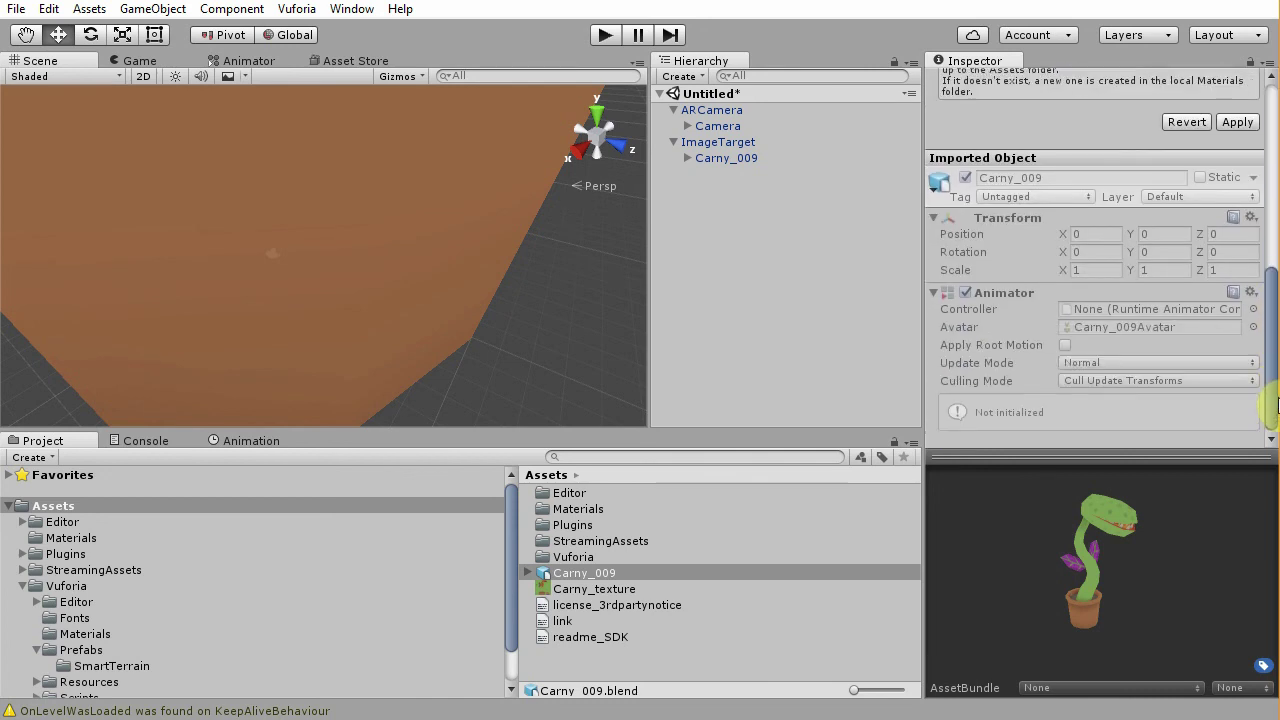
pyautogui.click(1238, 122)
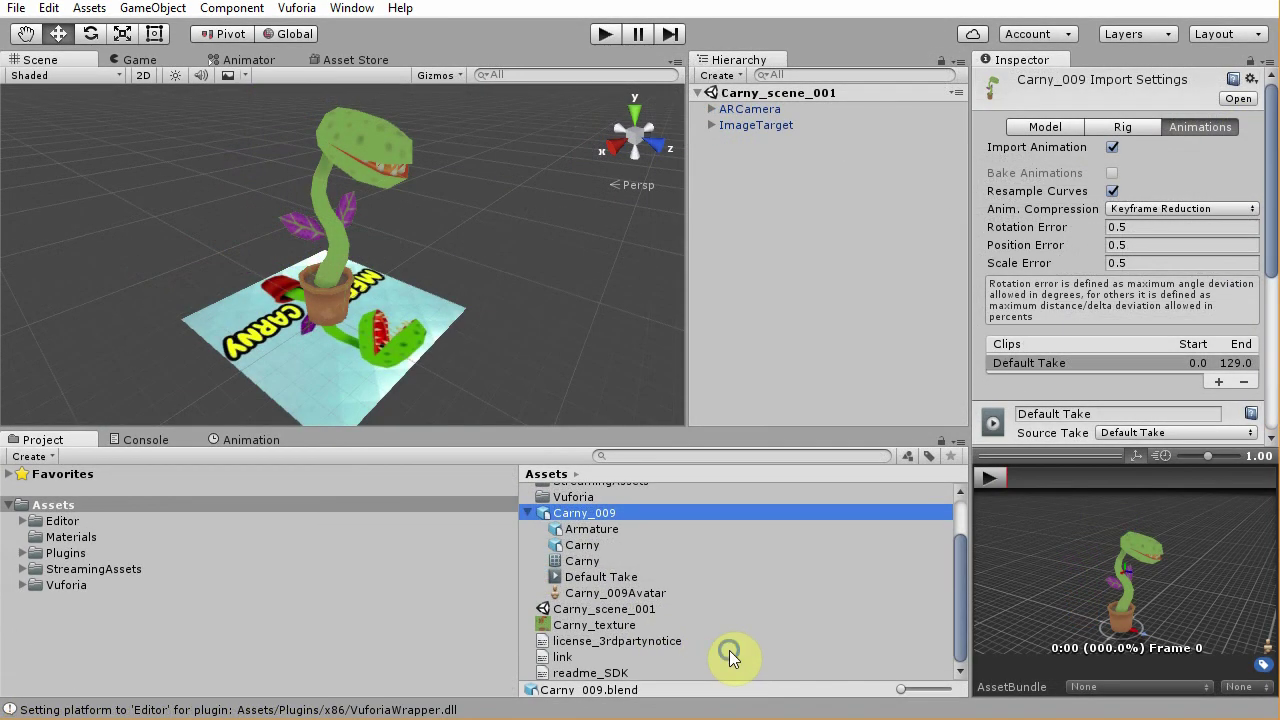
# - Create a new Animator Controller asset named Carny
pyautogui.rightClick(729, 650)
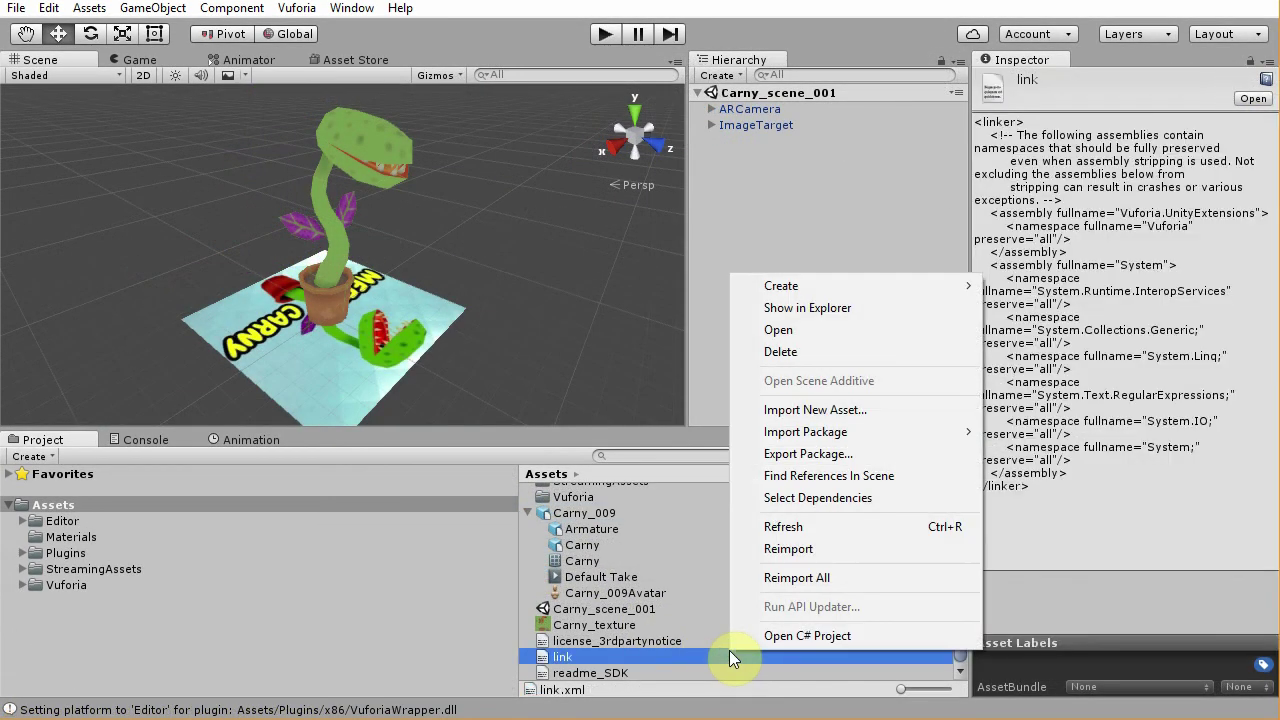
pyautogui.moveTo(829, 294)
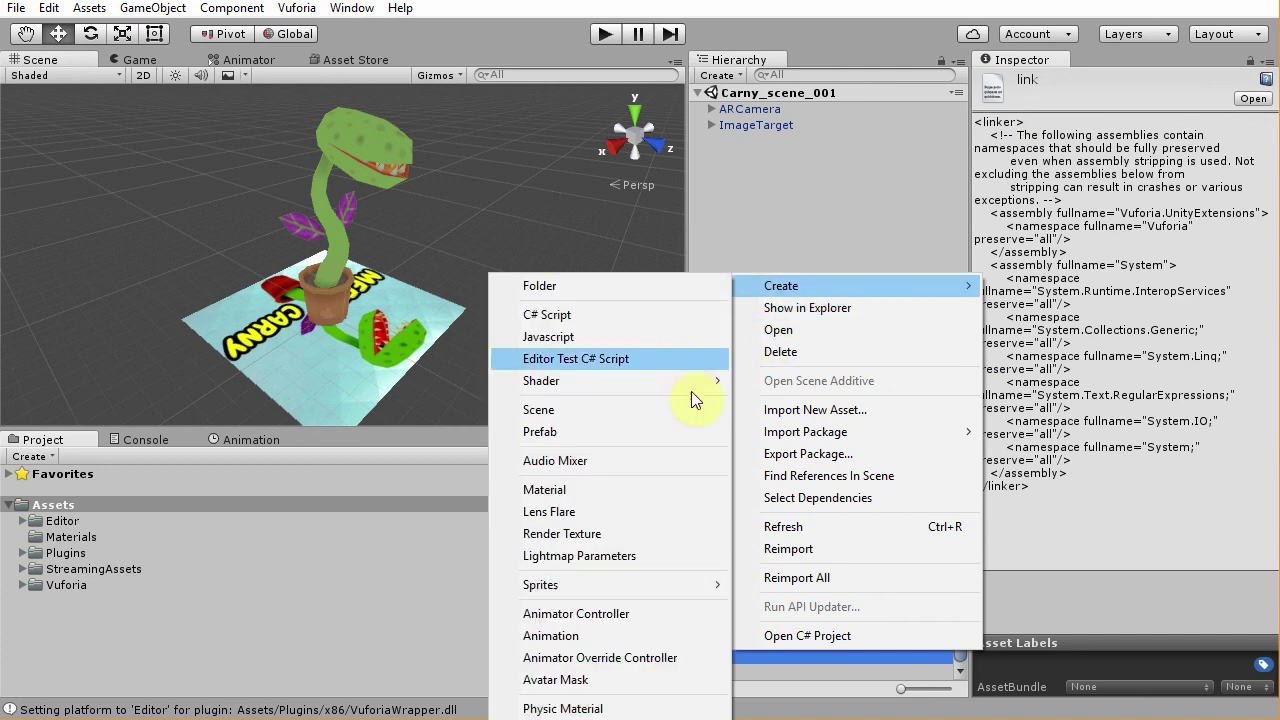
pyautogui.click(598, 615)
pyautogui.write('Ca')
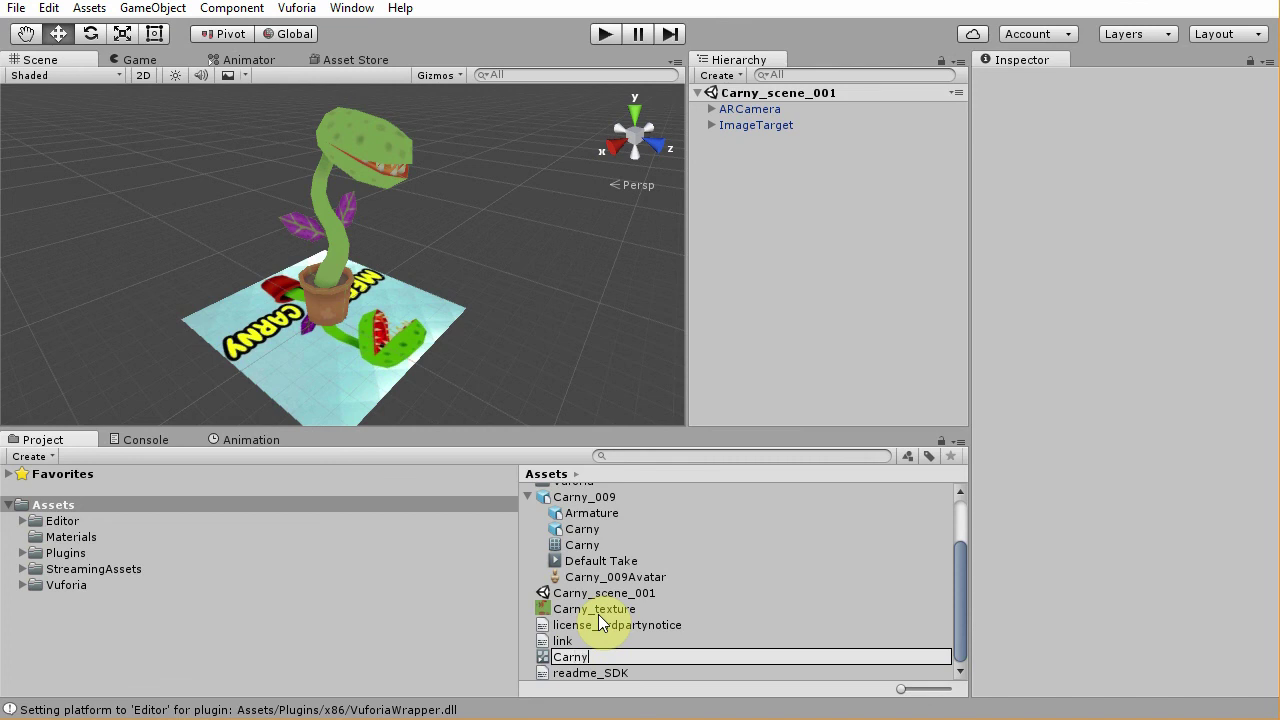
pyautogui.write('rny')
pyautogui.press('Return')
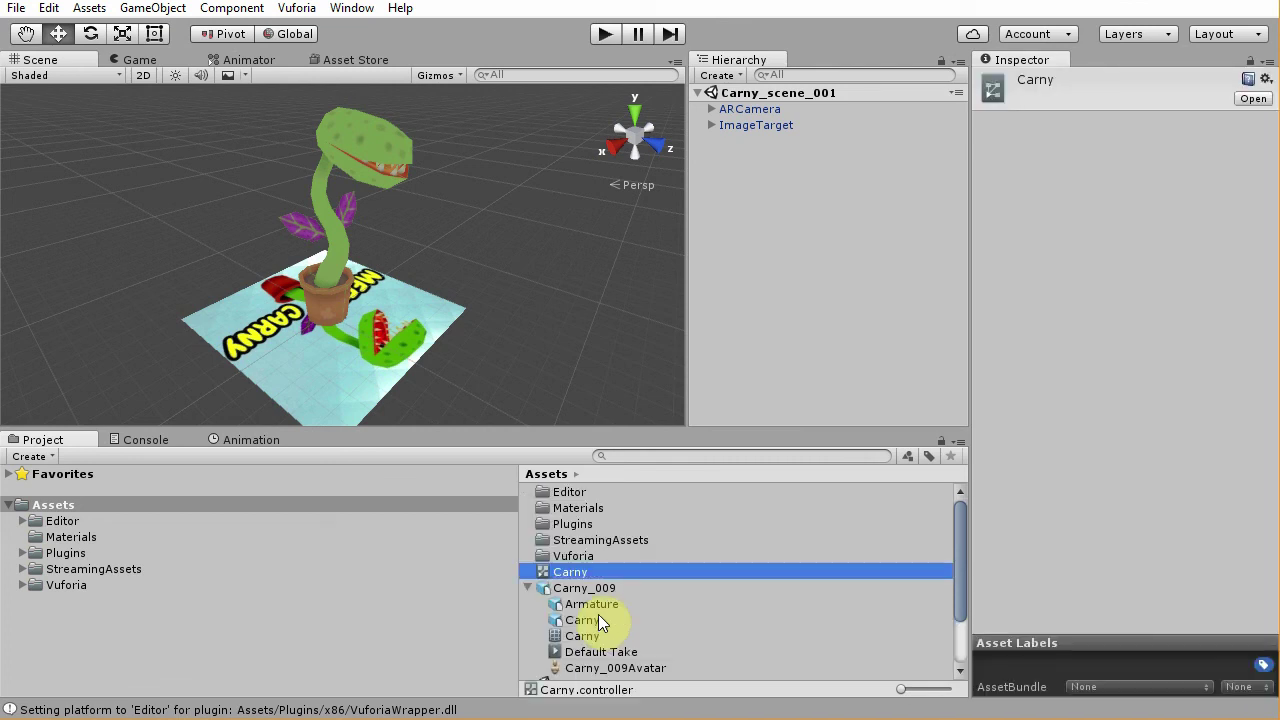
# - Add Default Take to the Carny animator graph as the Entry state, then select Carny_009 under ImageTarget
pyautogui.click(243, 62)
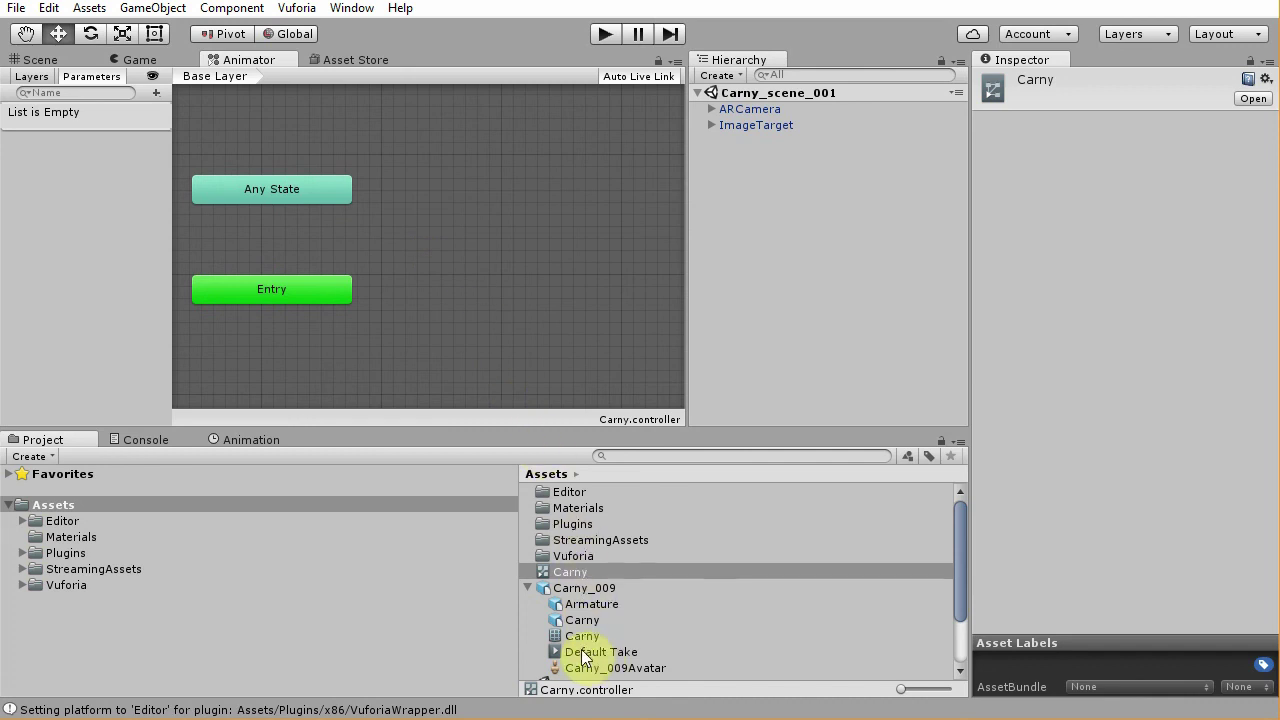
pyautogui.moveTo(600, 656); pyautogui.dragTo(447, 283)
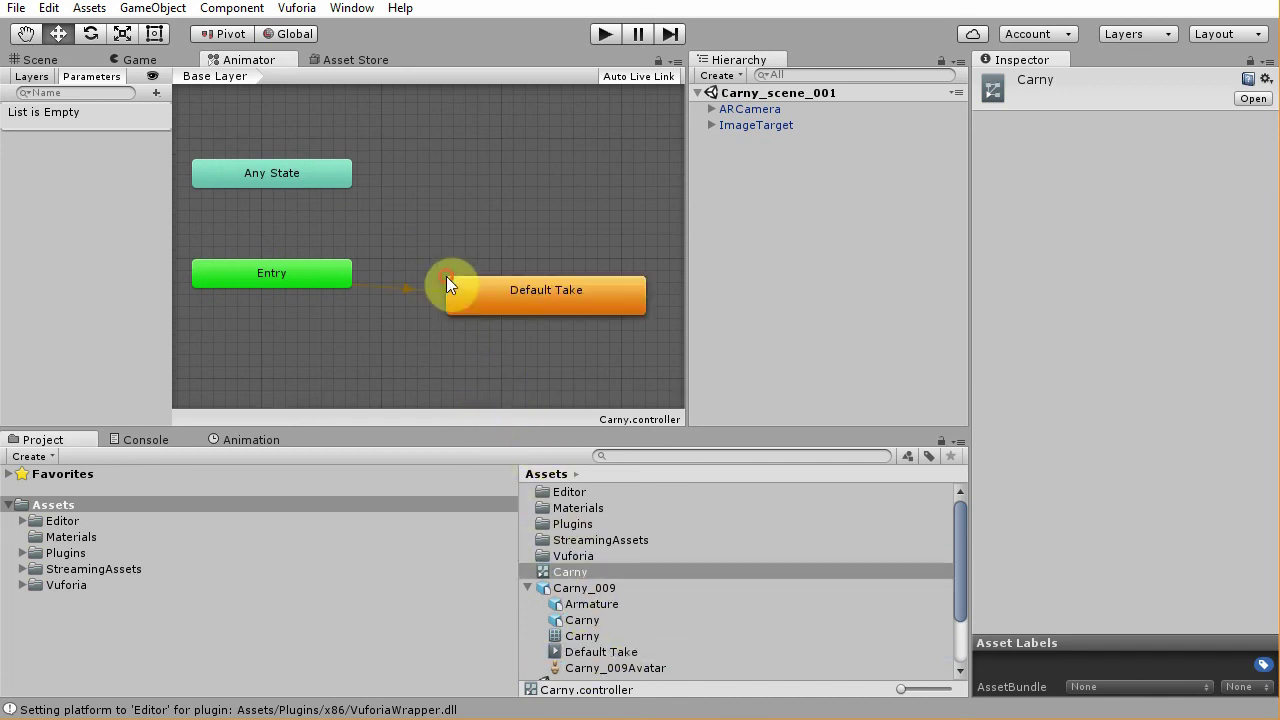
pyautogui.click(708, 125)
pyautogui.click(746, 142)
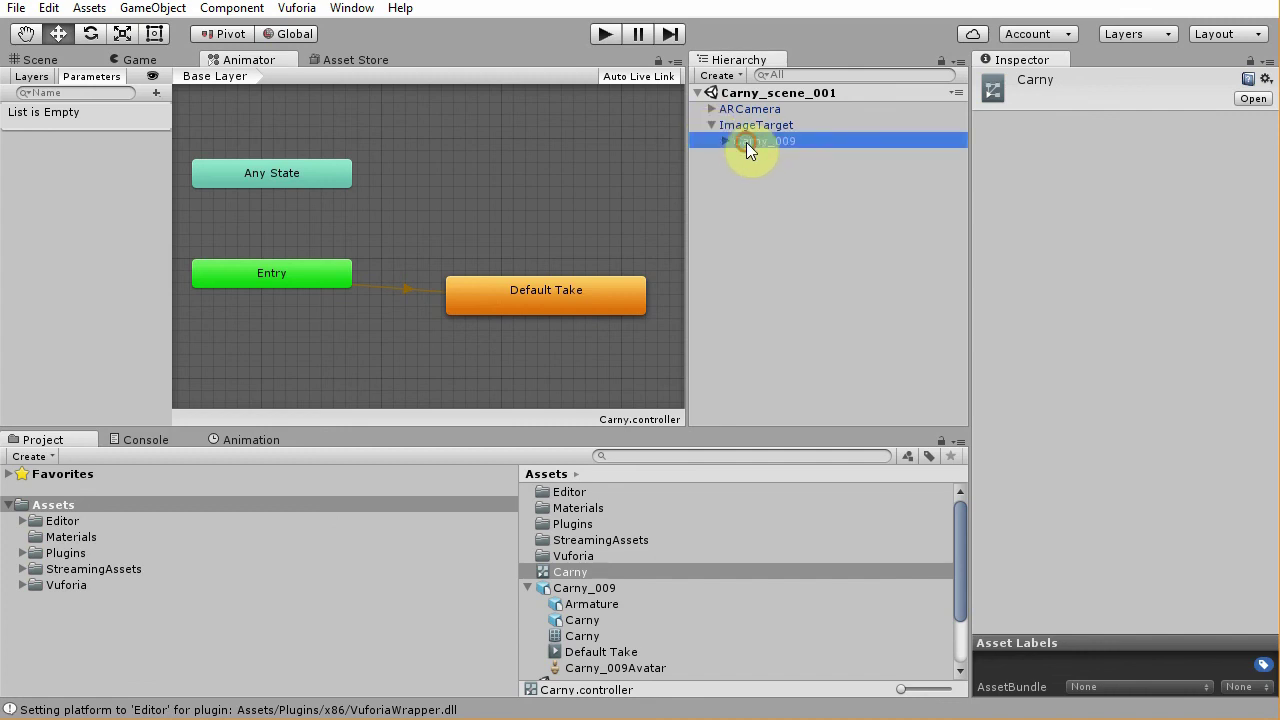